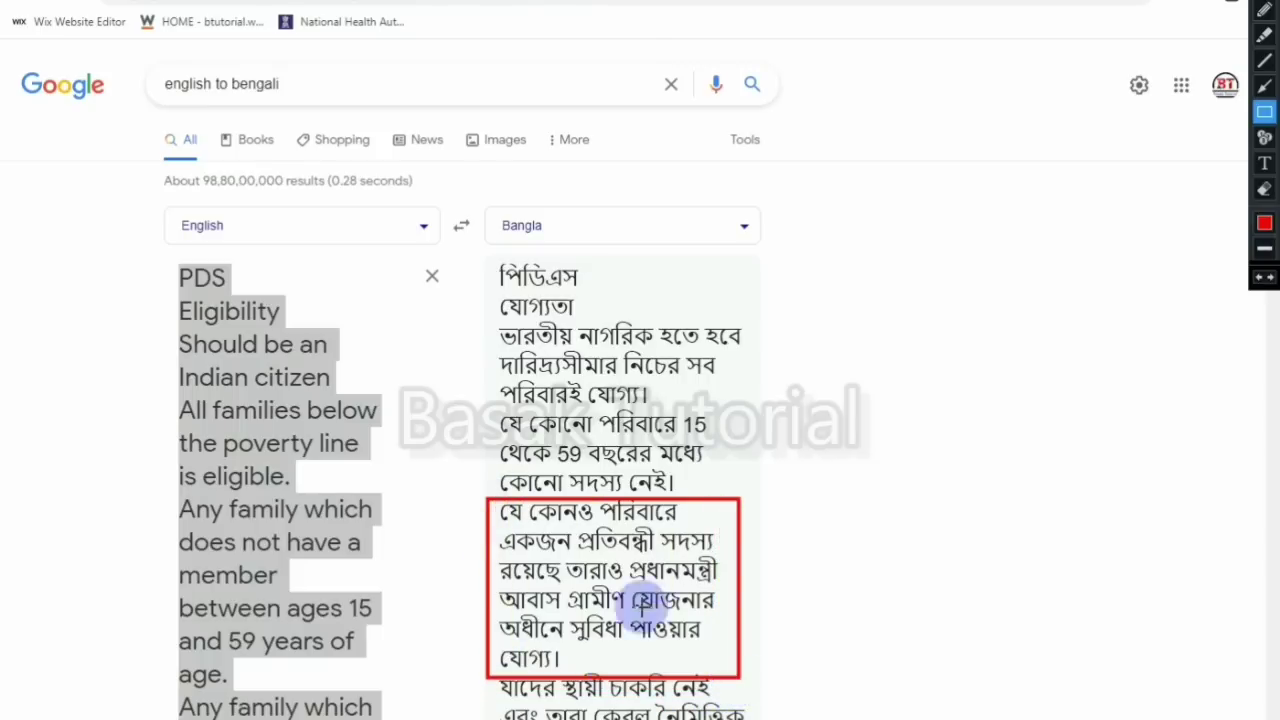
Erase the red rectangle around the translated paragraph about families with a disabled member and leave drawing mode.
left_click(1264, 189)
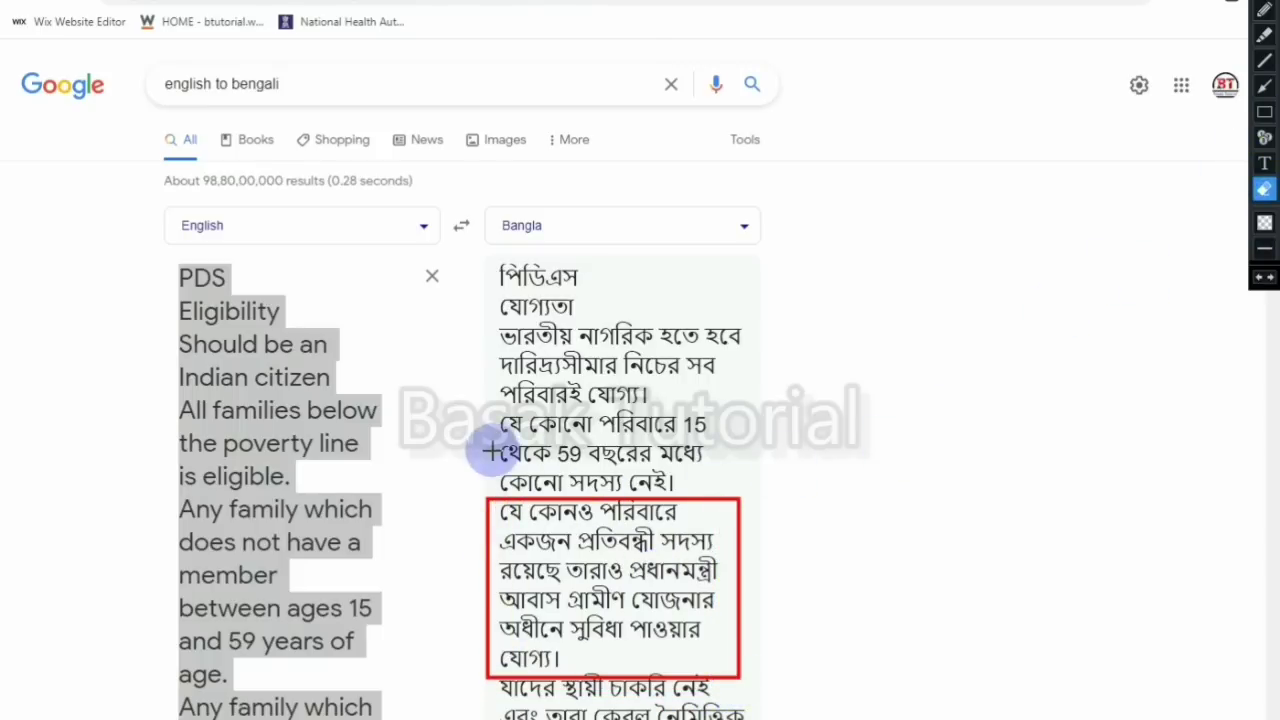
left_click(488, 585)
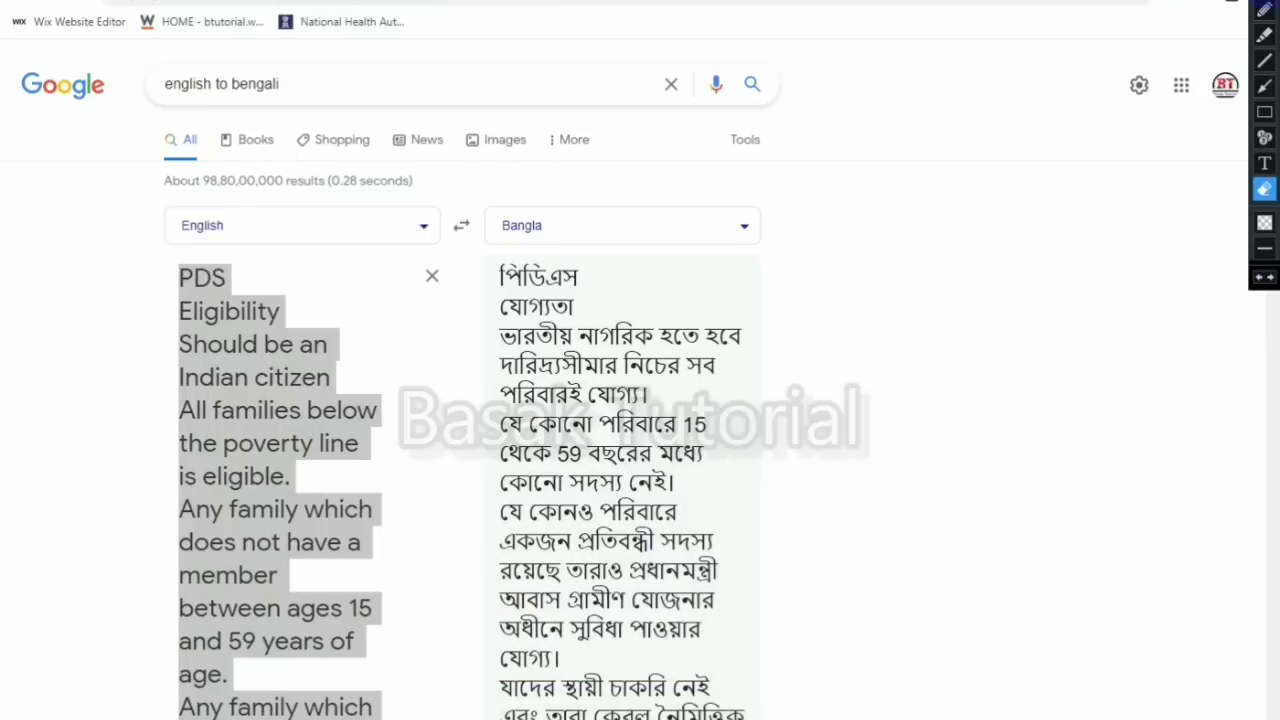
left_click(1264, 8)
Return to the government schemes page and look over the eligibility and benefits of the schemes listed around PDS.
key("ctrl+Tab")
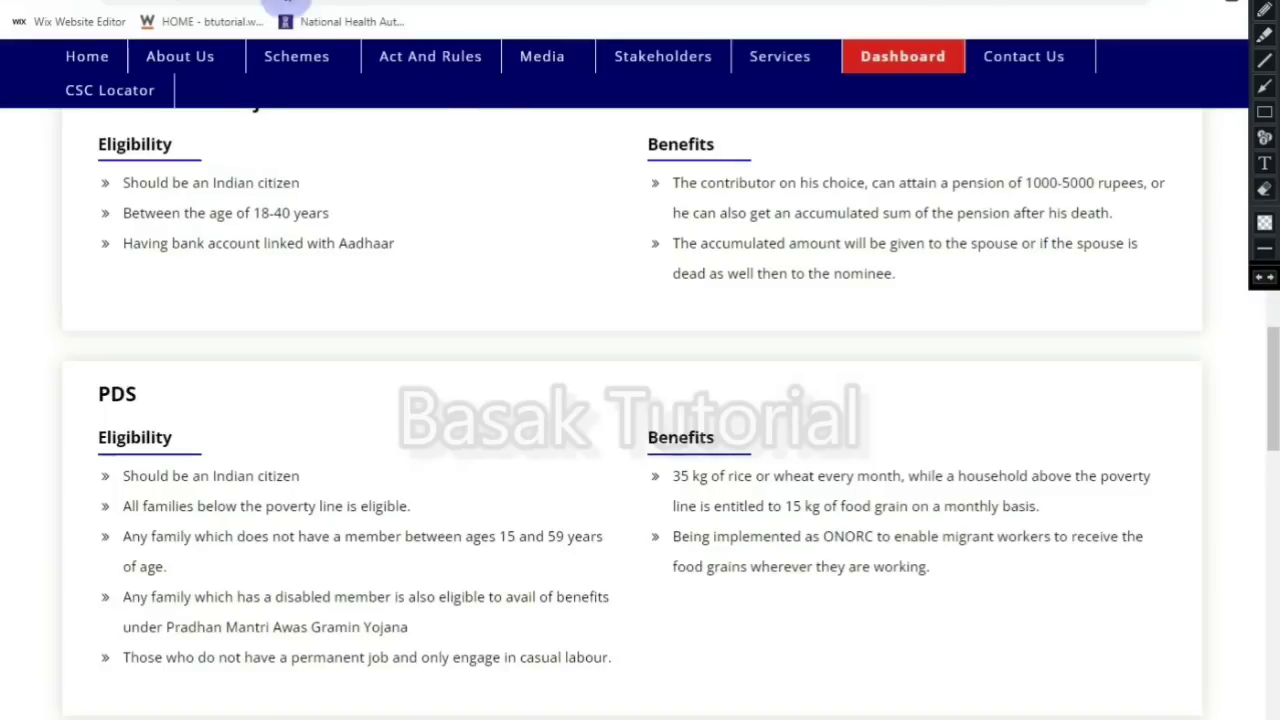
scroll(577, 174, "down", 7)
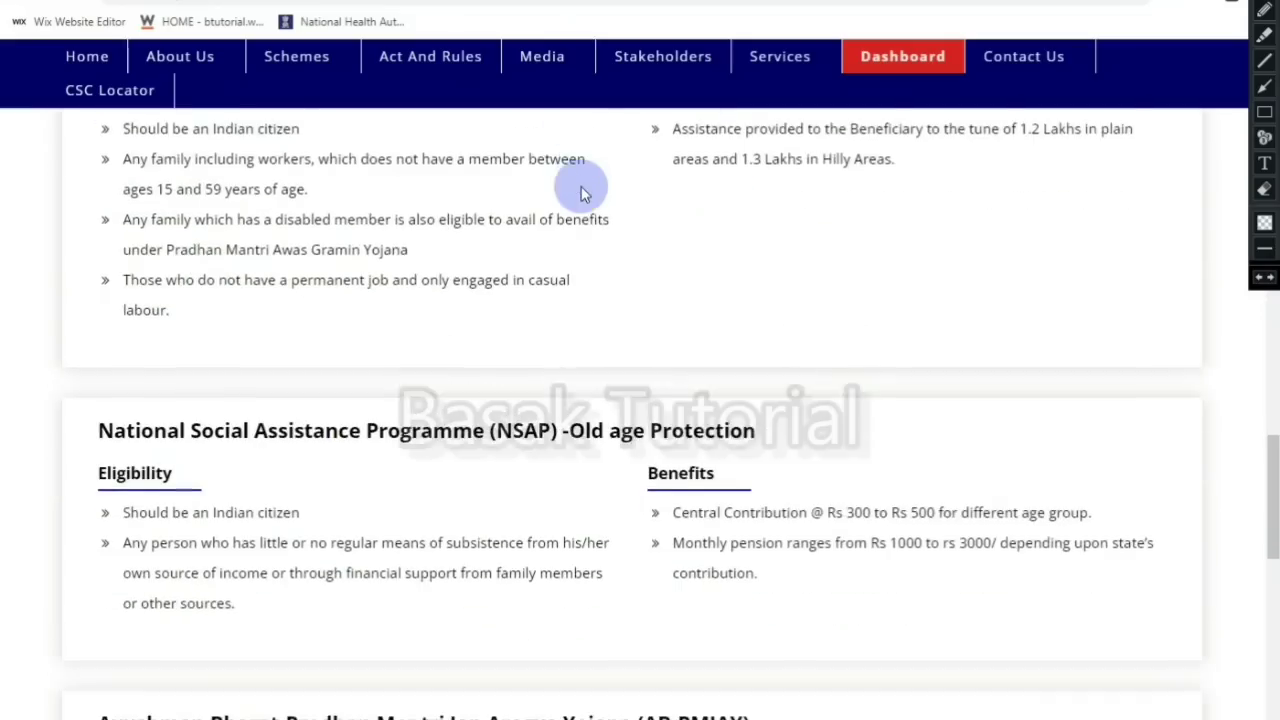
scroll(583, 190, "up", 8)
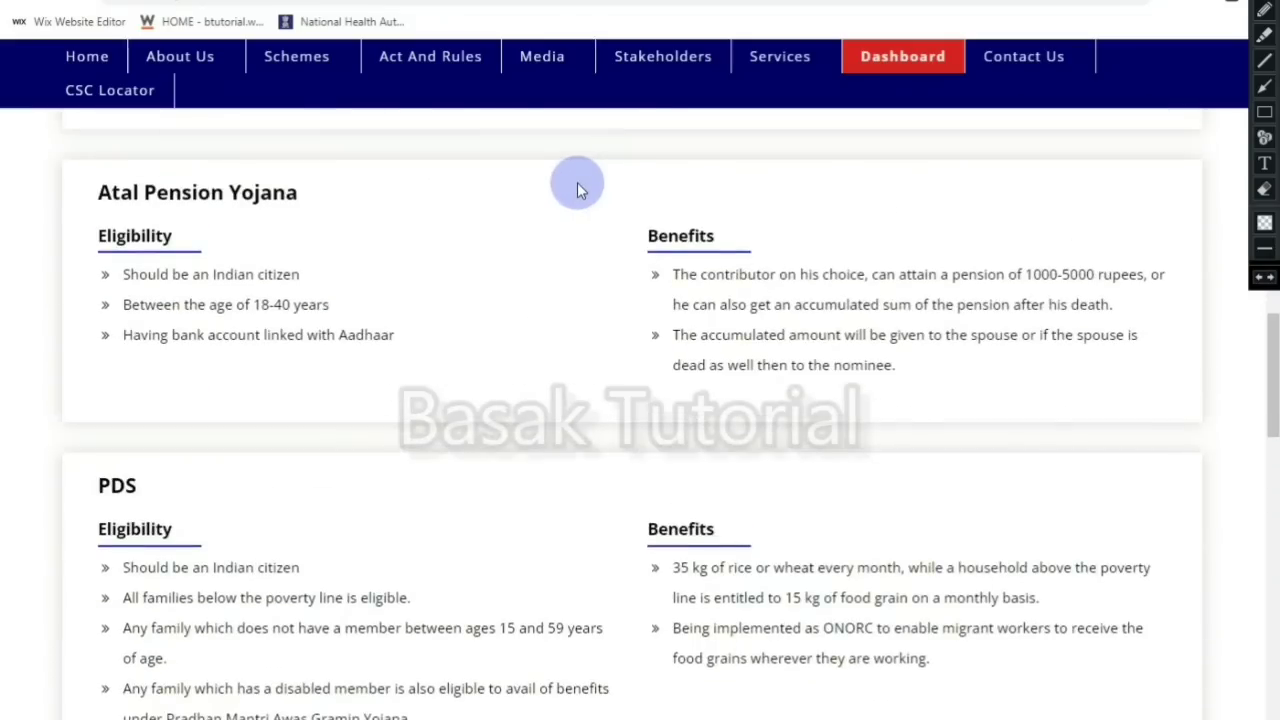
scroll(577, 190, "up", 5)
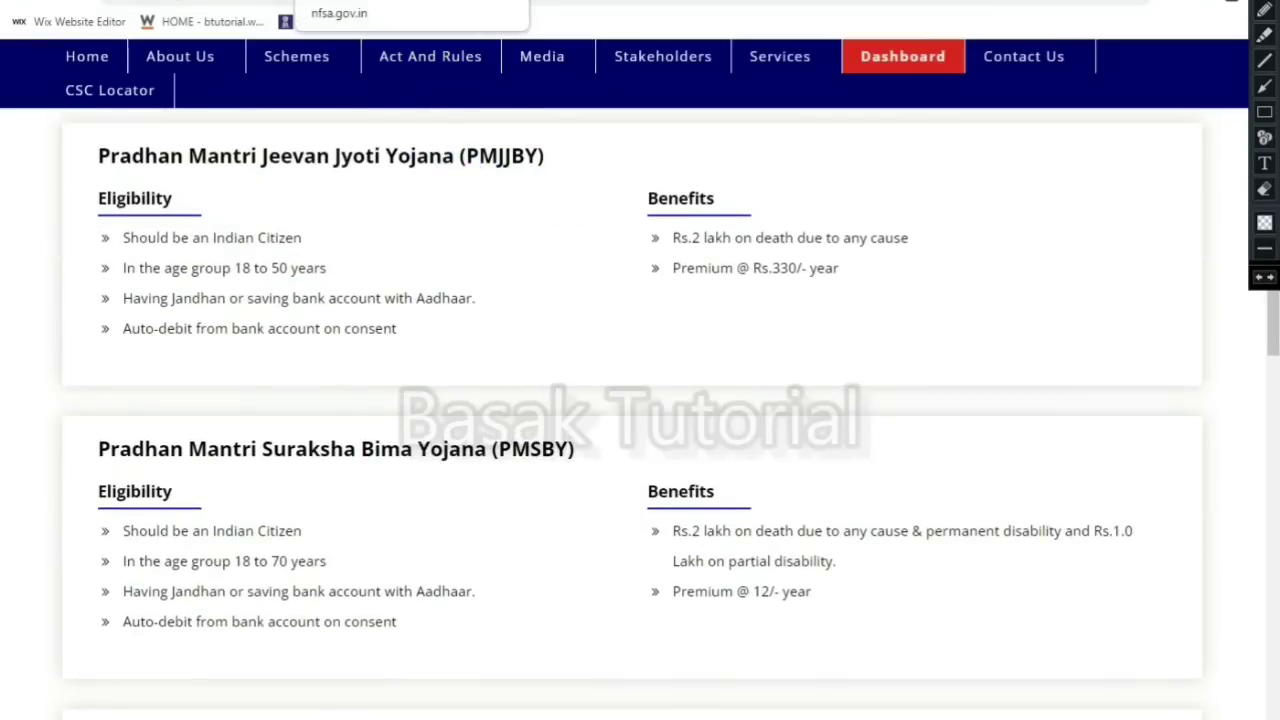
Switch to the National Food Security Portal and open its home page to view the Annavitran and Fair Price Shop options.
left_click(330, 2)
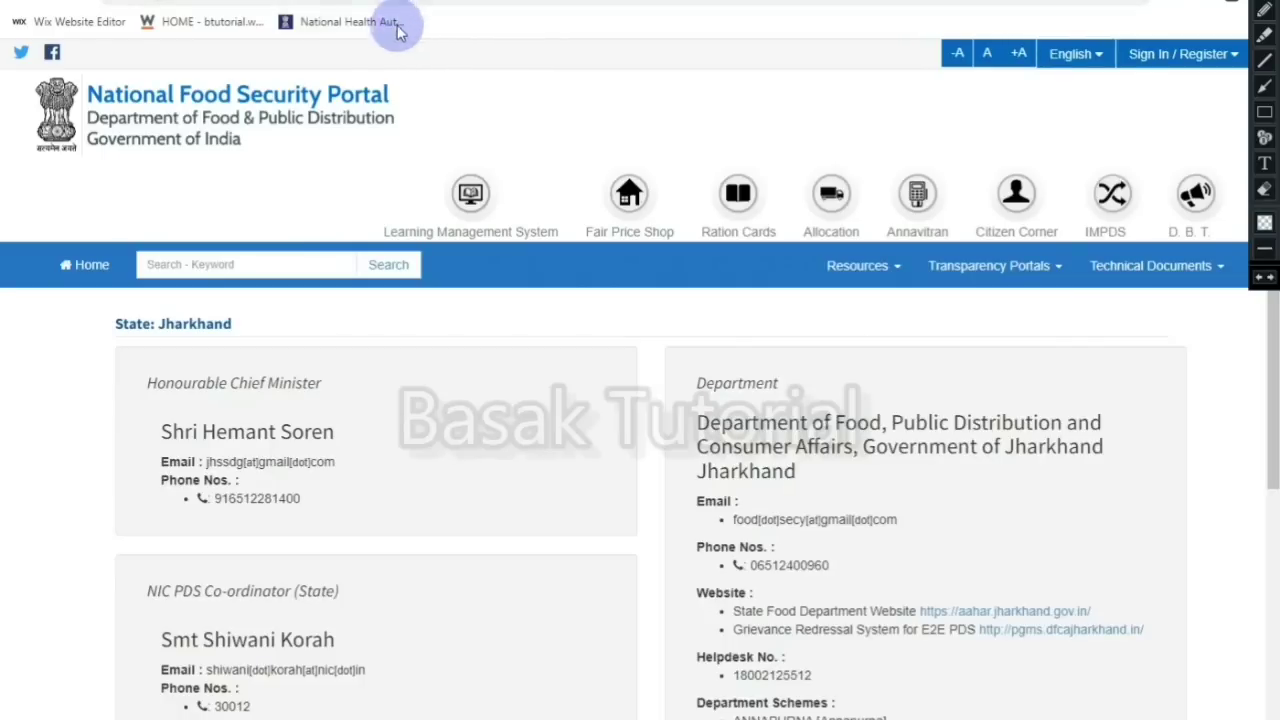
left_click(121, 96)
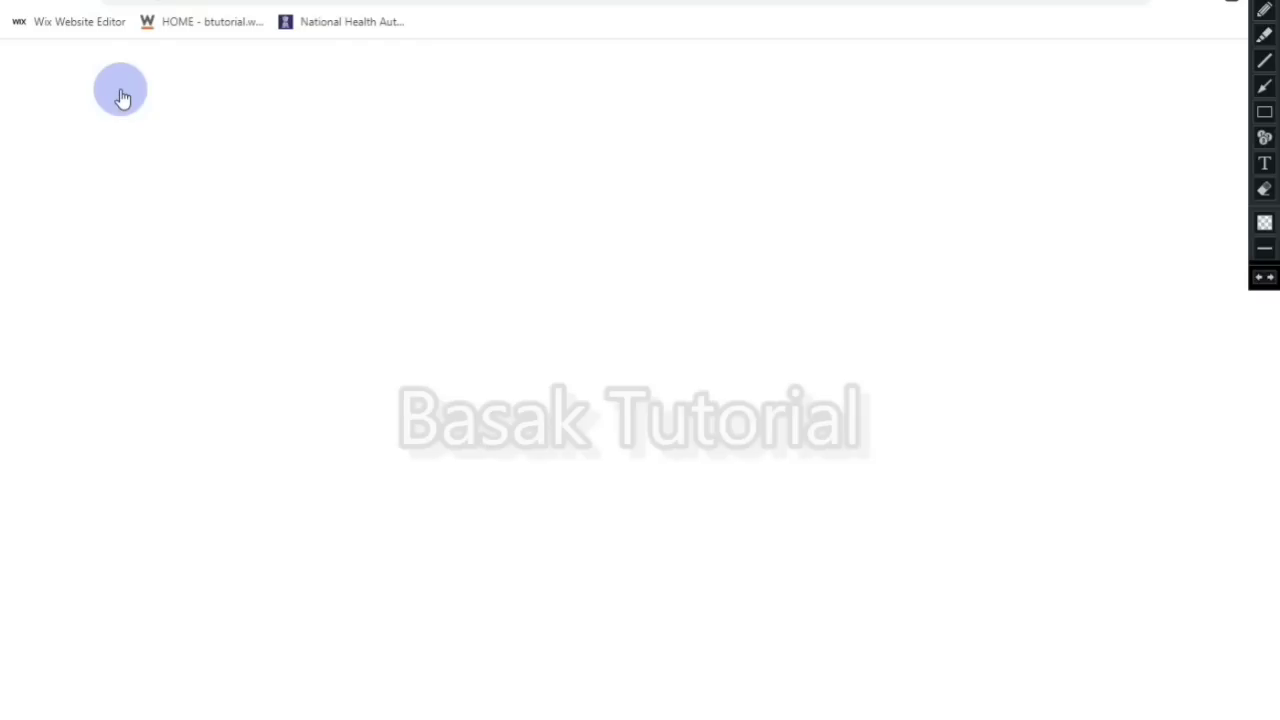
mouse_move(914, 200)
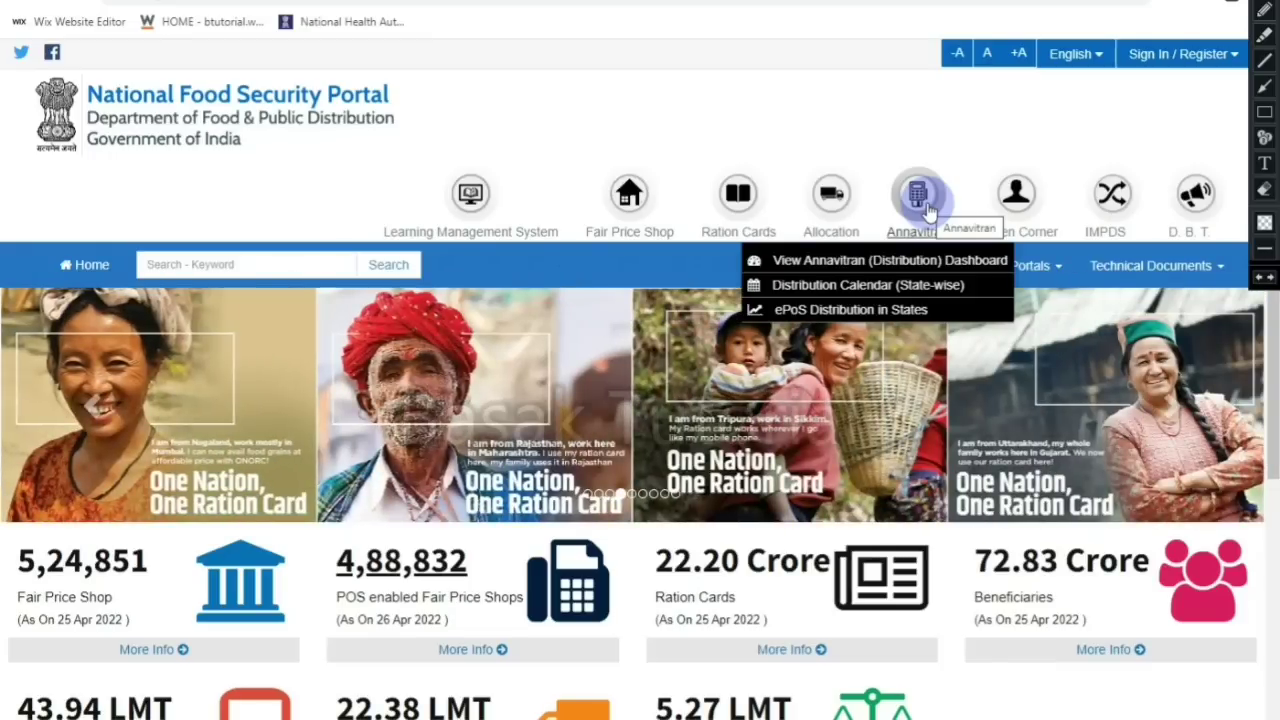
mouse_move(661, 224)
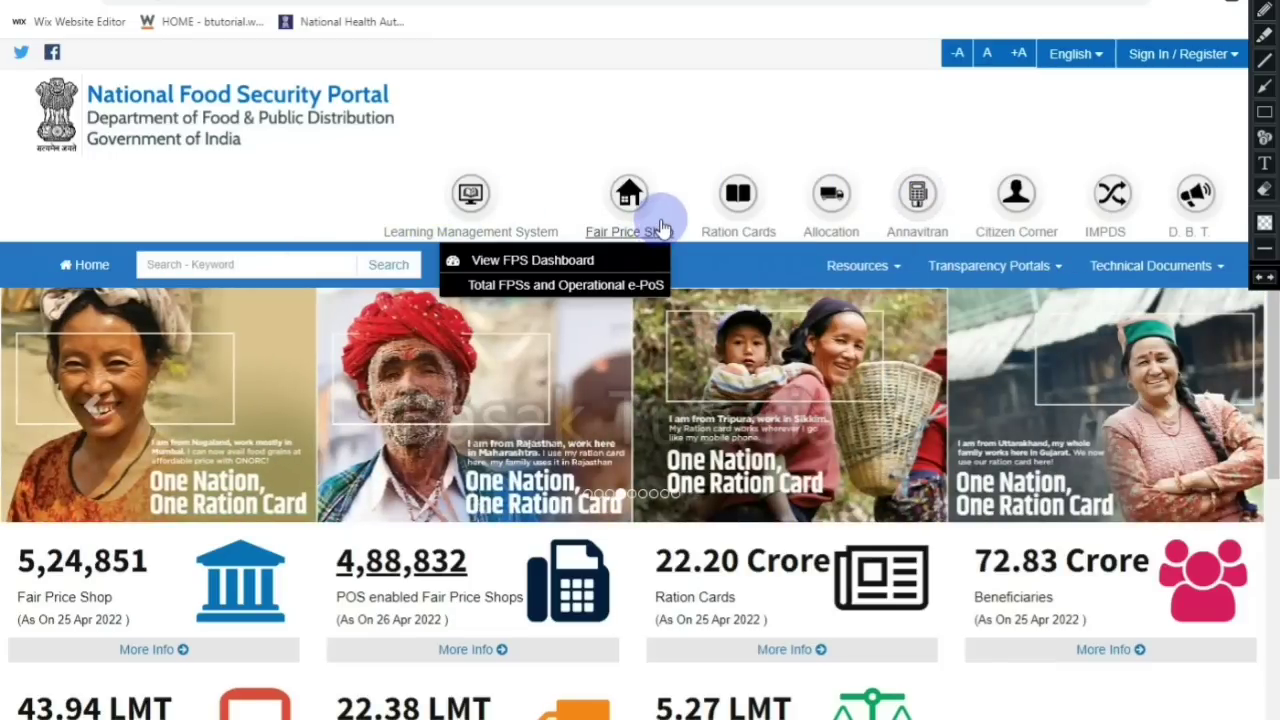
Outline the list of states in the portal's footer with a red rectangle.
scroll(686, 251, "down", 6)
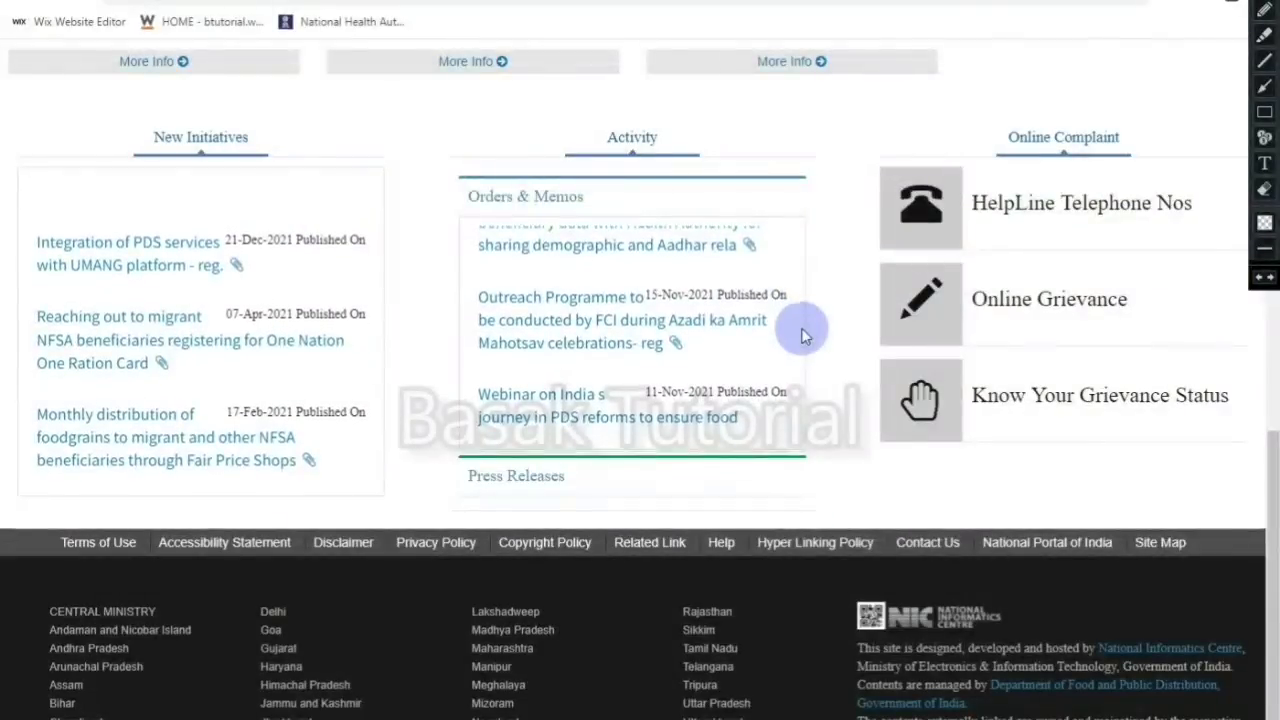
left_click(1265, 113)
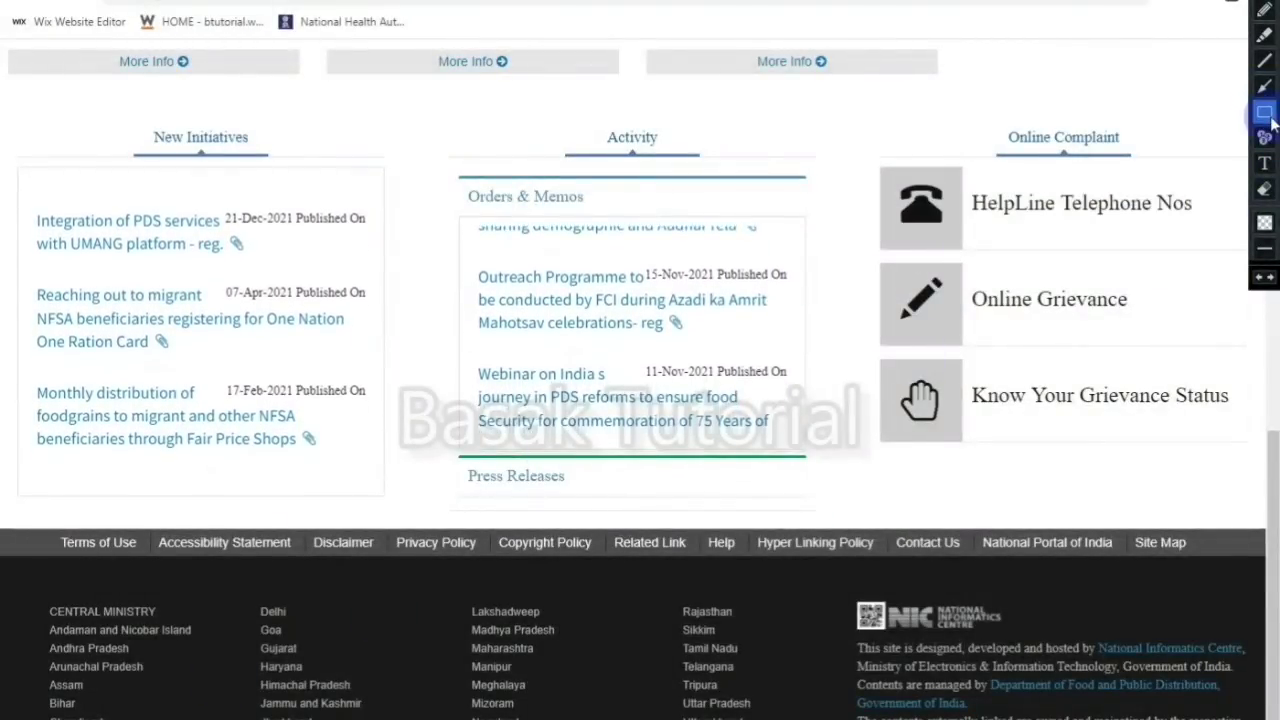
mouse_move(20, 572)
left_mouse_down()
mouse_move(48, 719)
mouse_move(797, 719)
left_mouse_up()
left_click(1092, 368)
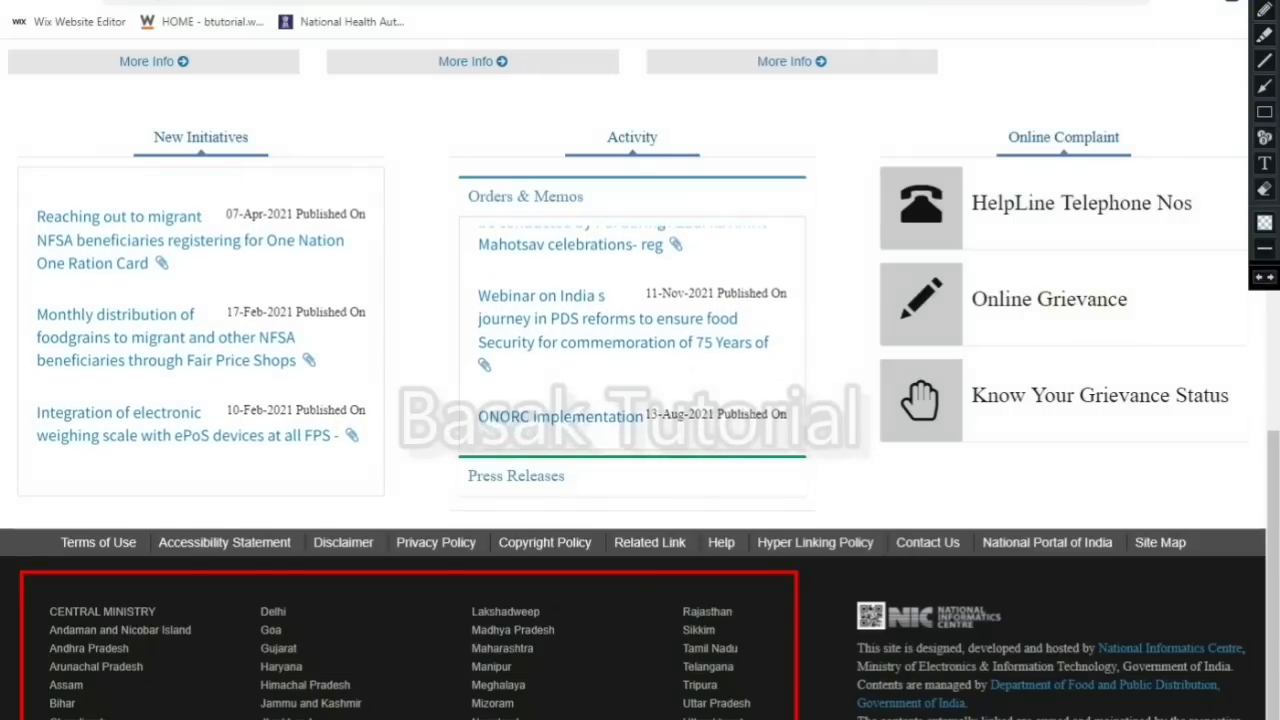
Open the West Bengal state page from the footer's list of states and erase the red rectangle.
left_click(505, 706)
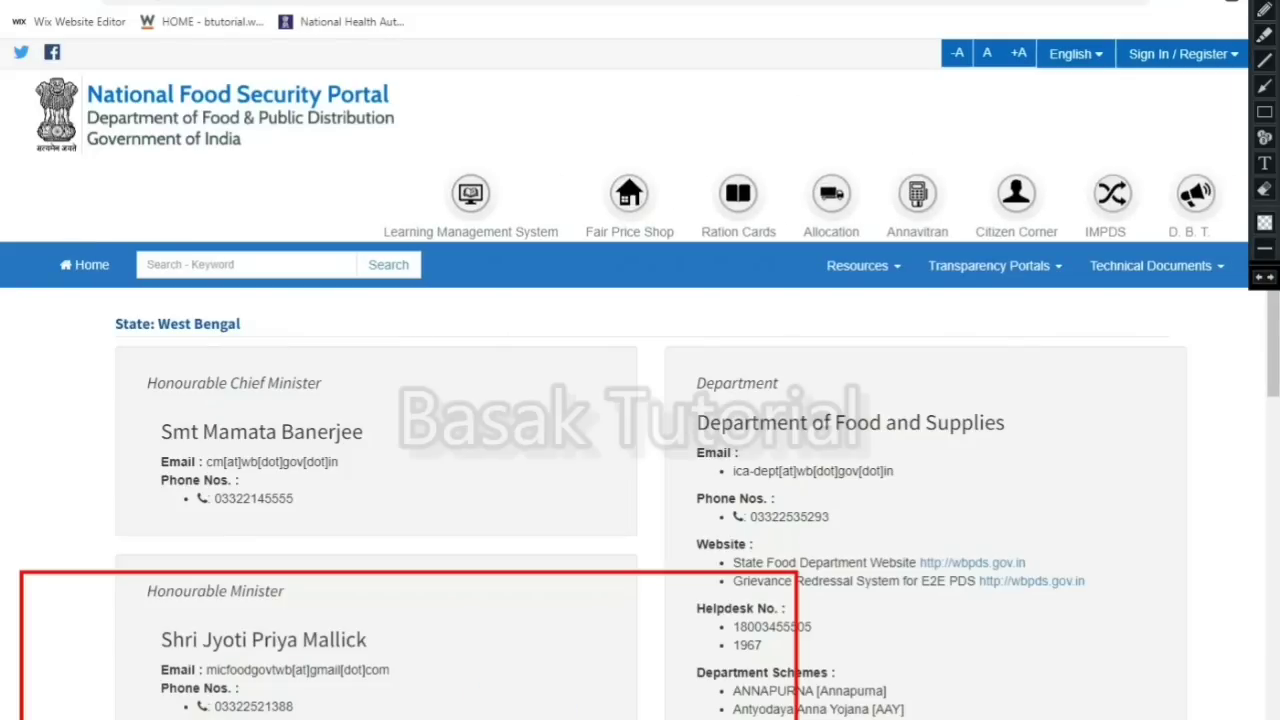
left_click(1264, 188)
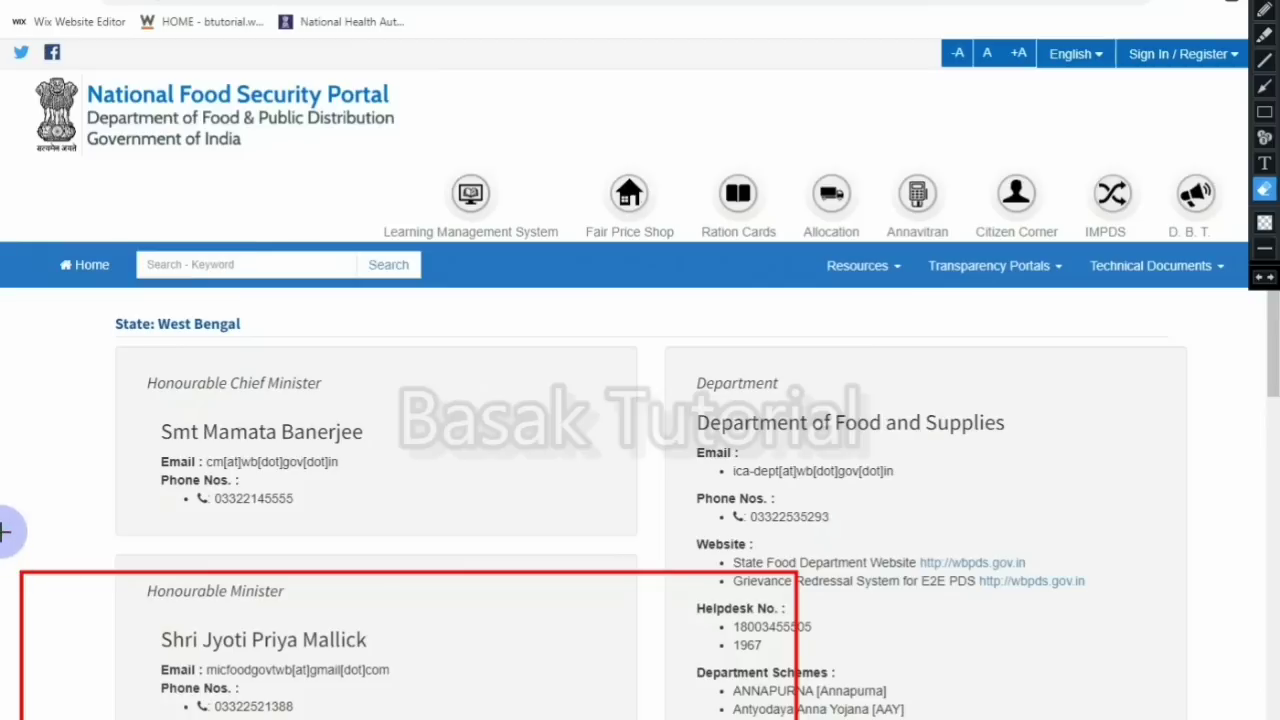
left_click_drag(10, 633, 808, 633)
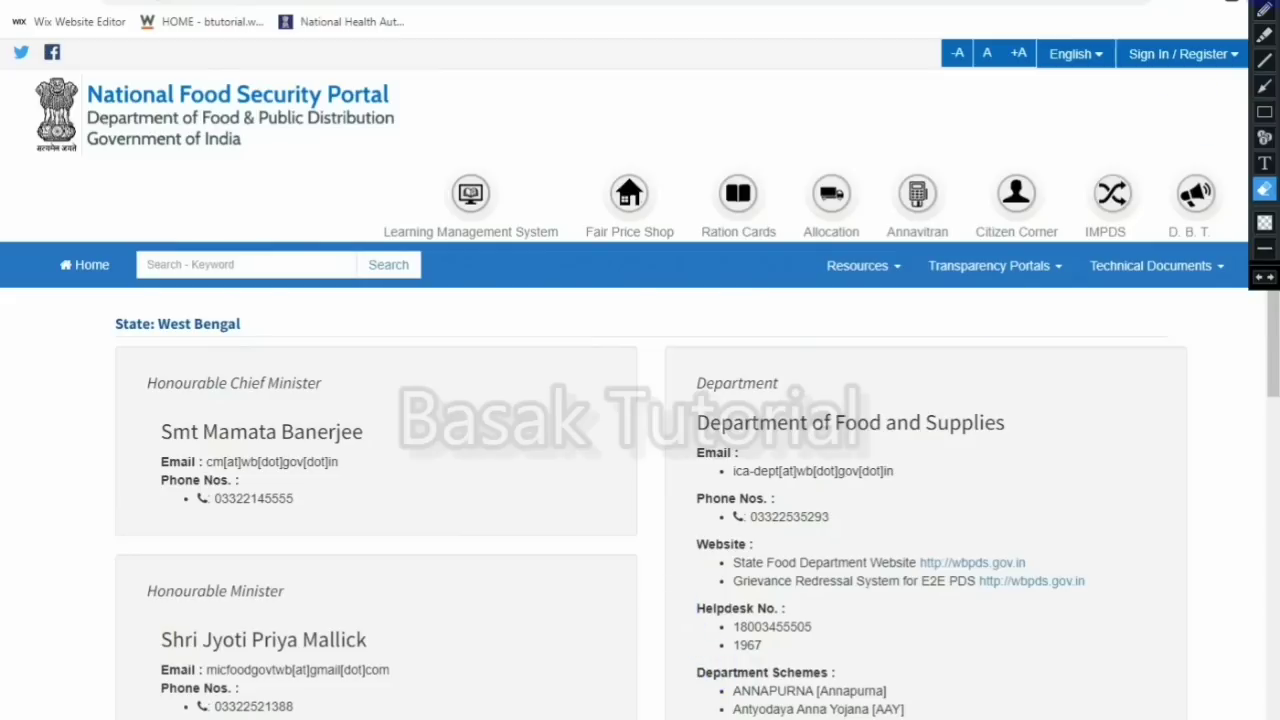
Look through the West Bengal page's department details, official contacts and Fair Price Shops section.
scroll(1017, 630, "down", 2)
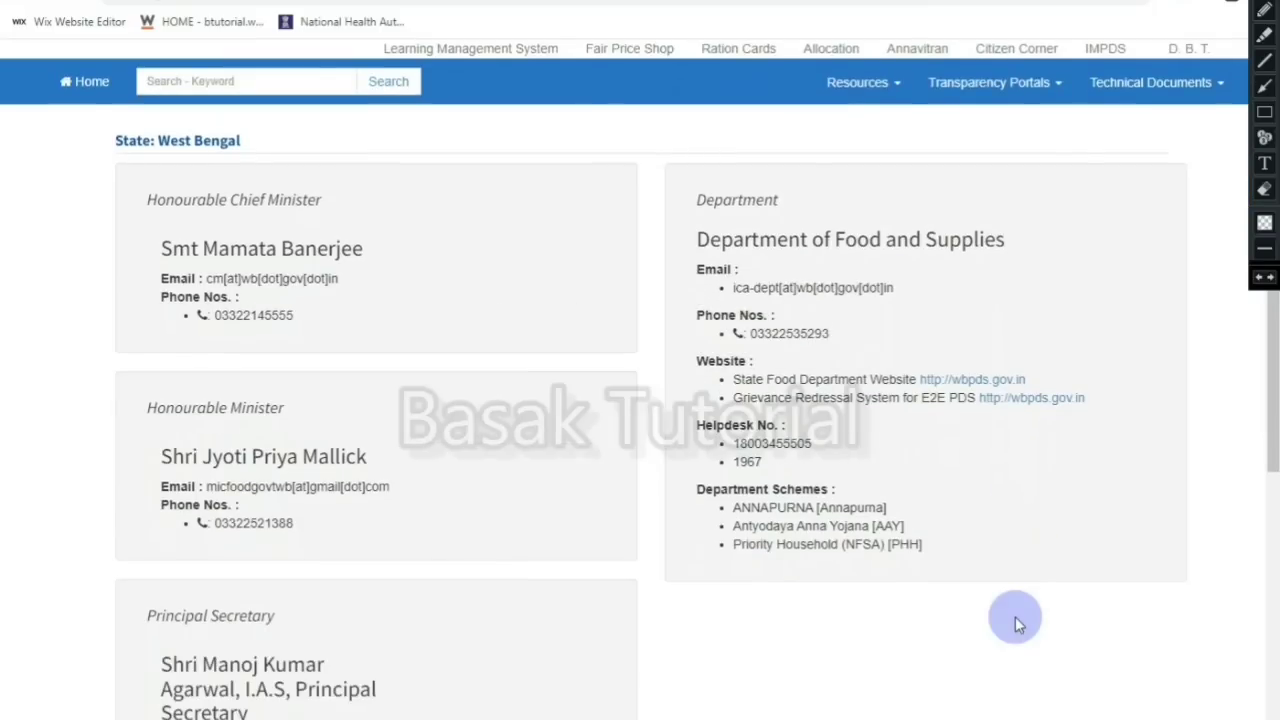
scroll(1017, 625, "down", 5)
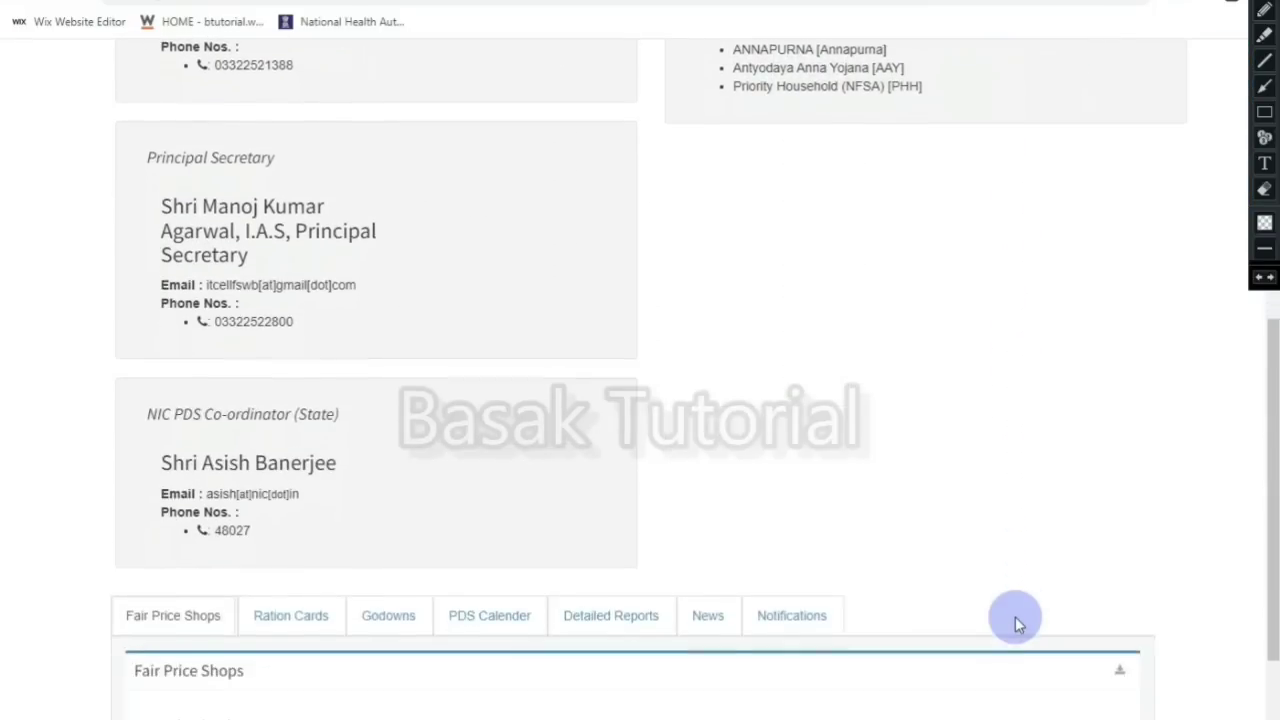
scroll(1015, 620, "down", 5)
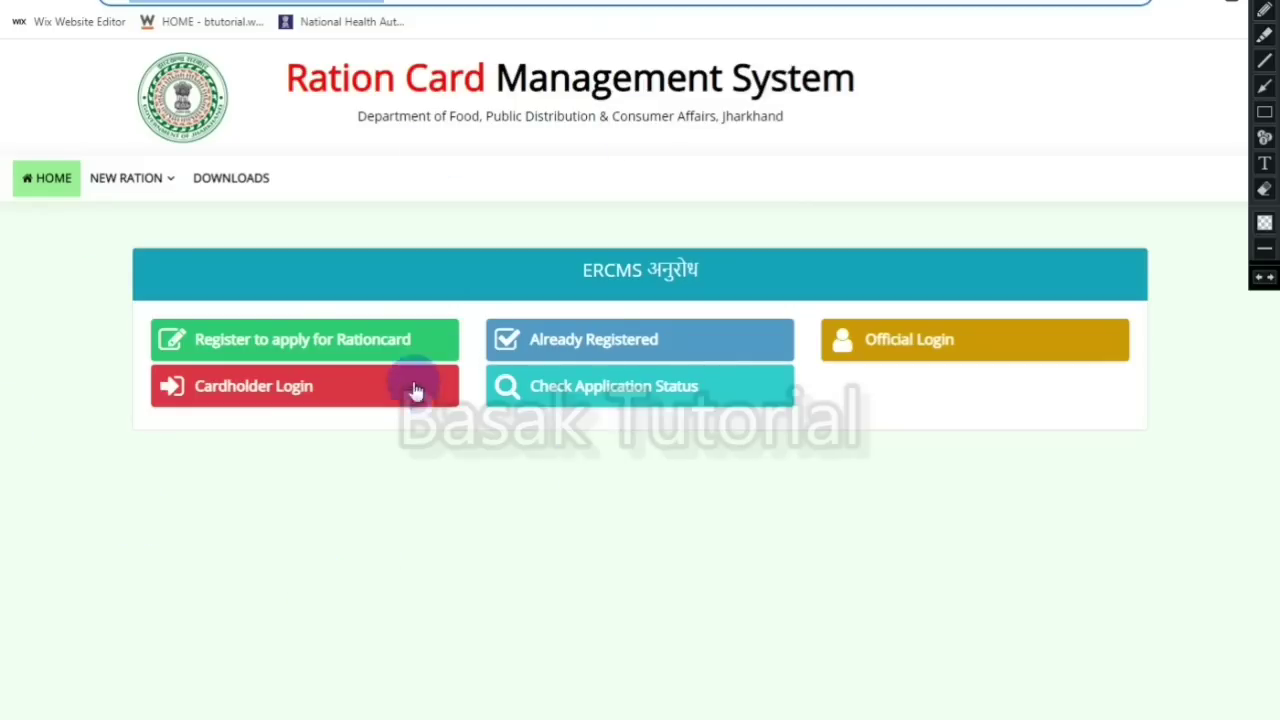
Outline Register to apply for Rationcard, Already Registered, Official Login, Cardholder Login and Check Application Status with separate red rectangles.
left_click(1265, 115)
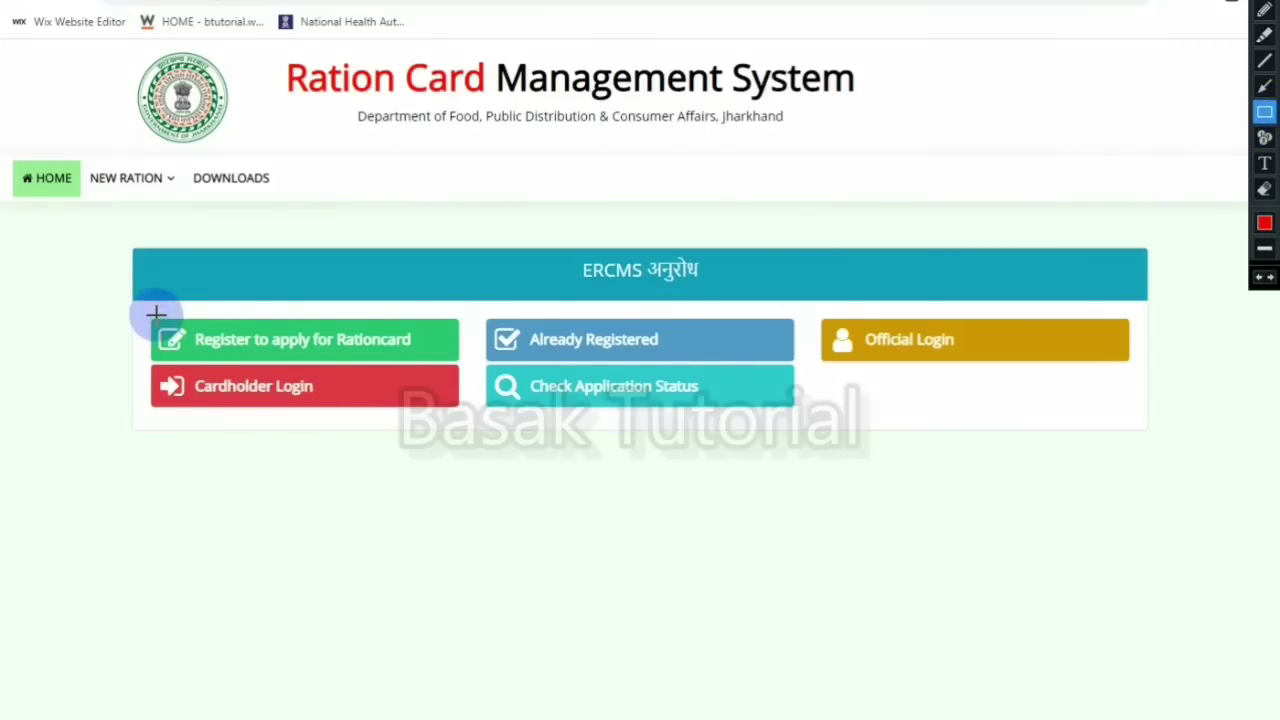
mouse_move(137, 311)
left_mouse_down()
mouse_move(139, 366)
mouse_move(467, 365)
left_mouse_up()
mouse_move(465, 299)
left_mouse_down()
mouse_move(480, 362)
mouse_move(509, 371)
mouse_move(822, 360)
left_mouse_up()
mouse_move(819, 304)
left_mouse_down()
mouse_move(857, 389)
mouse_move(1069, 389)
mouse_move(1130, 373)
left_mouse_up()
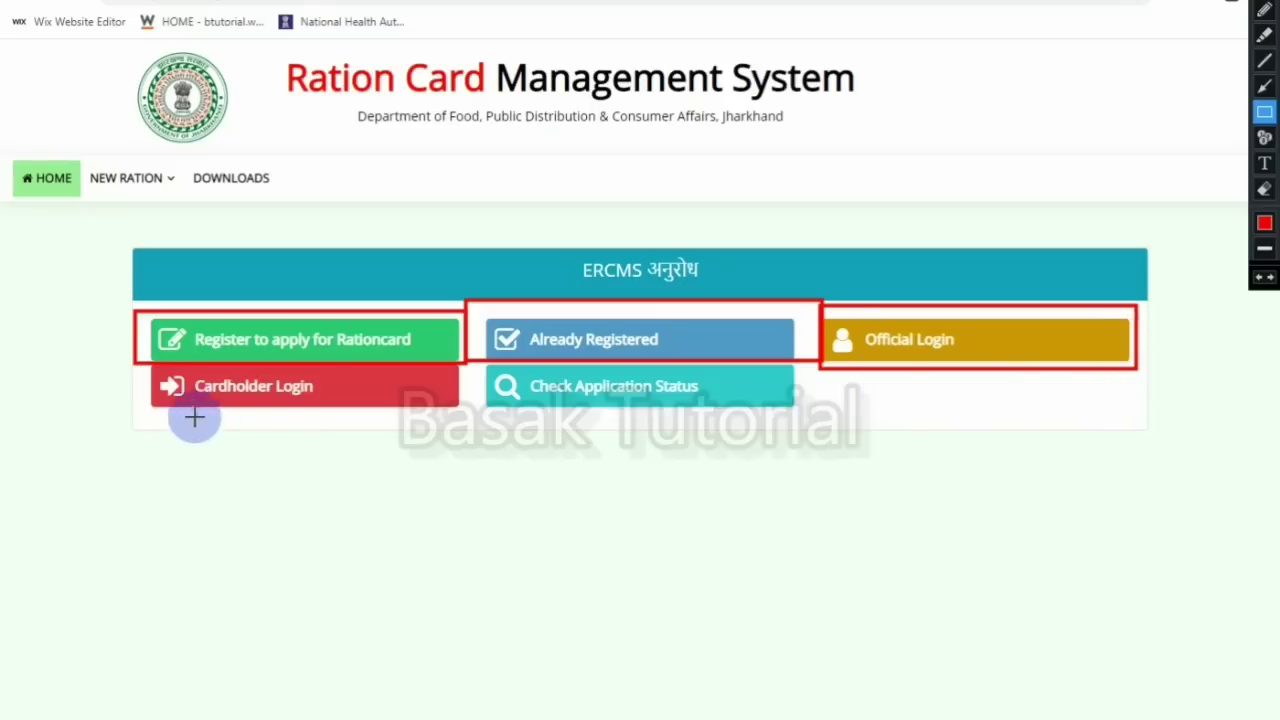
mouse_move(140, 357)
left_mouse_down()
mouse_move(157, 426)
mouse_move(217, 449)
mouse_move(470, 418)
left_mouse_up()
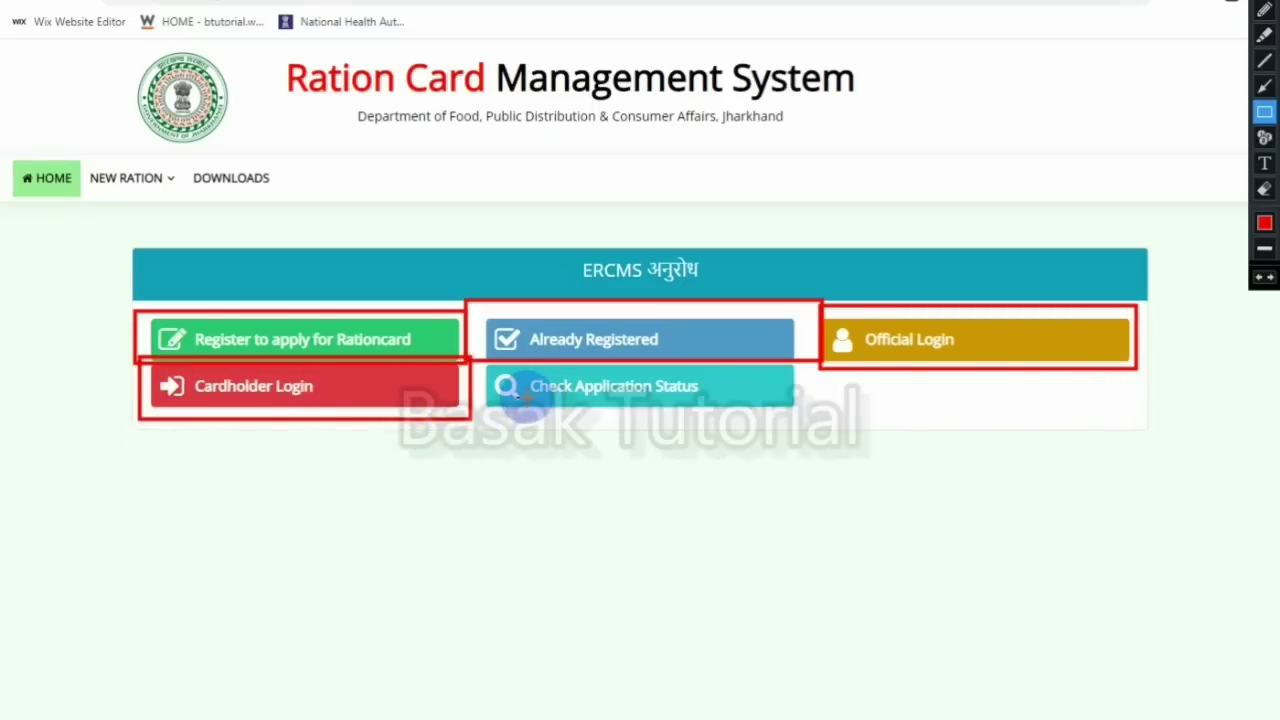
mouse_move(477, 360)
left_mouse_down()
mouse_move(500, 434)
mouse_move(820, 422)
left_mouse_up()
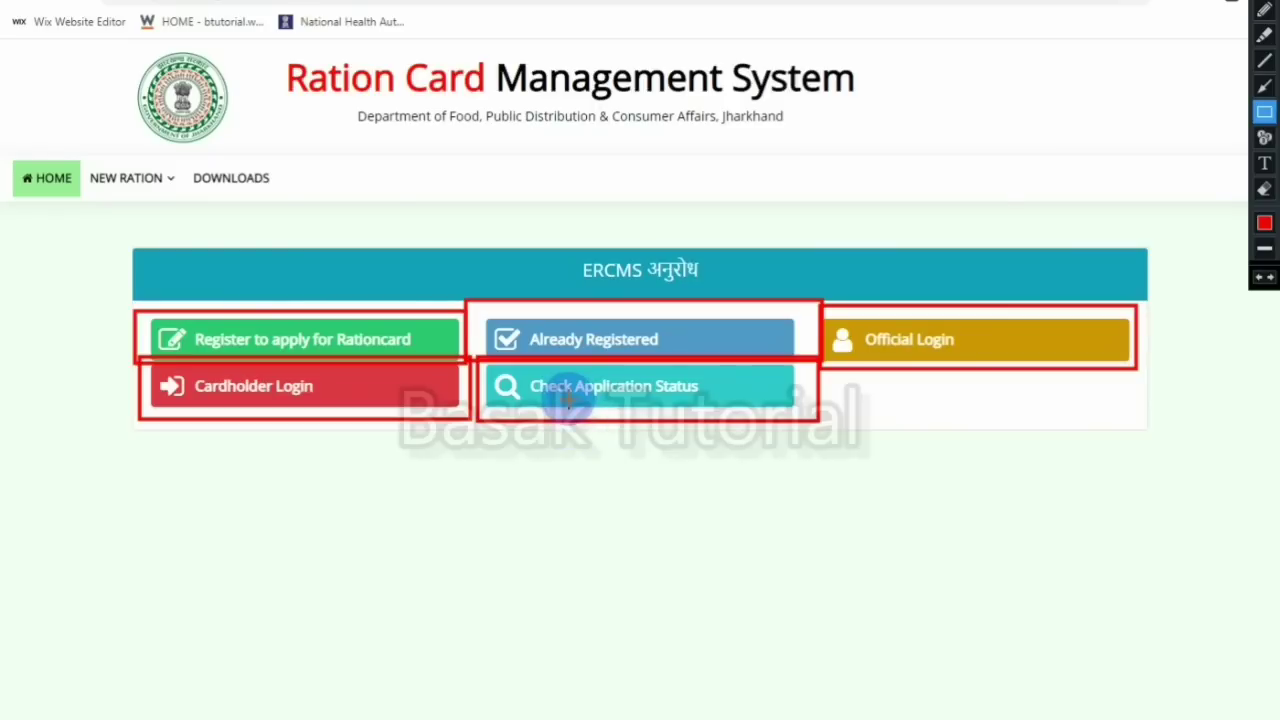
Erase all five red rectangles around the ERCMS options and leave drawing mode.
left_click(1264, 188)
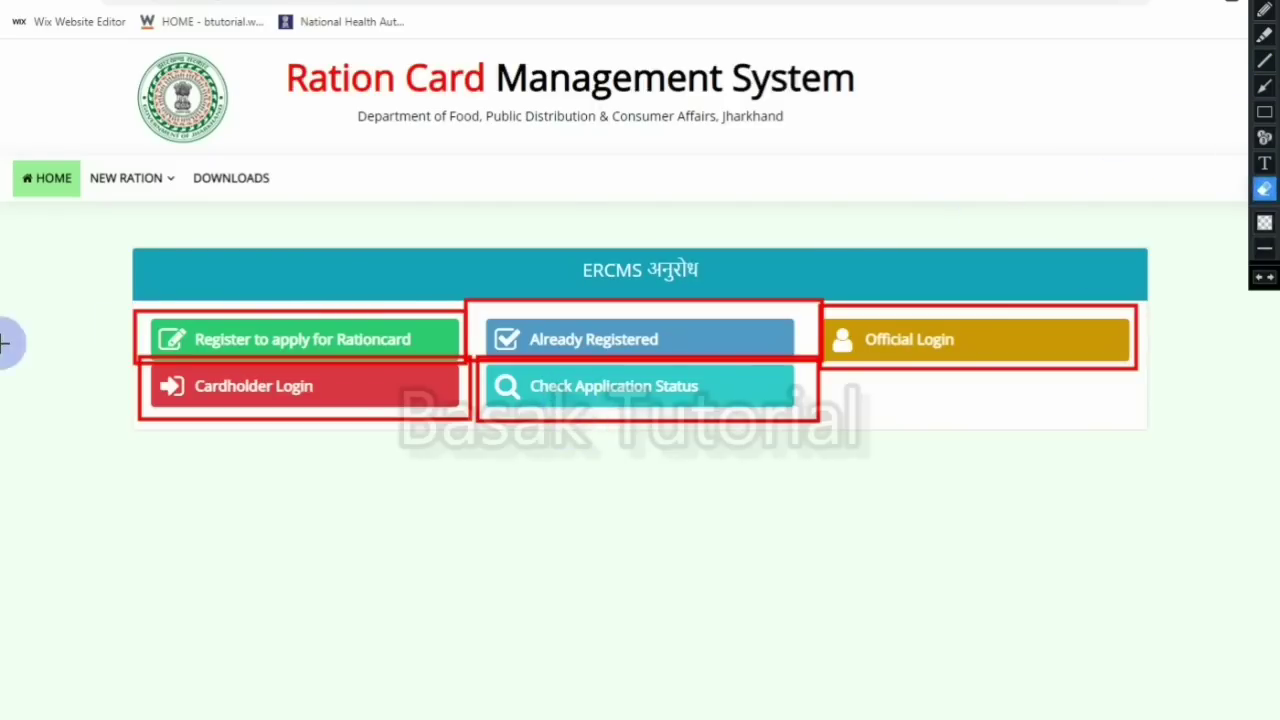
mouse_move(80, 214)
left_mouse_down()
mouse_move(334, 609)
mouse_move(1229, 513)
mouse_move(1215, 525)
left_mouse_up()
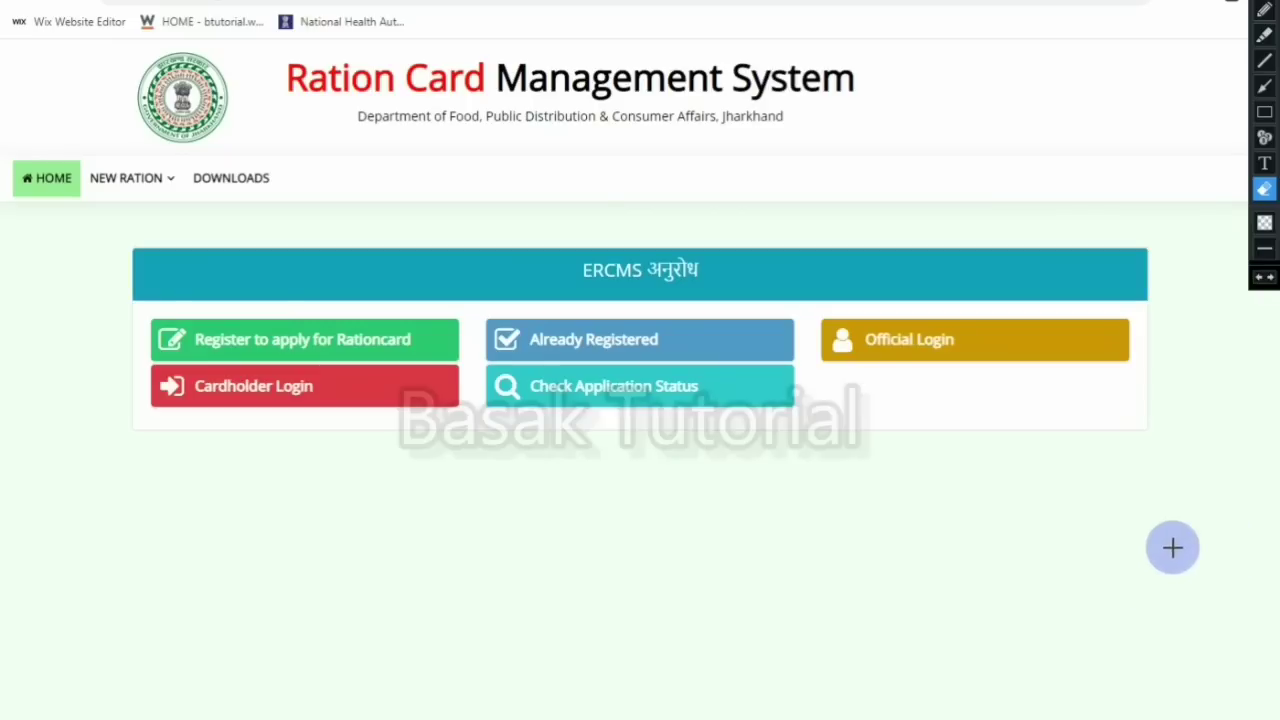
left_click(1264, 8)
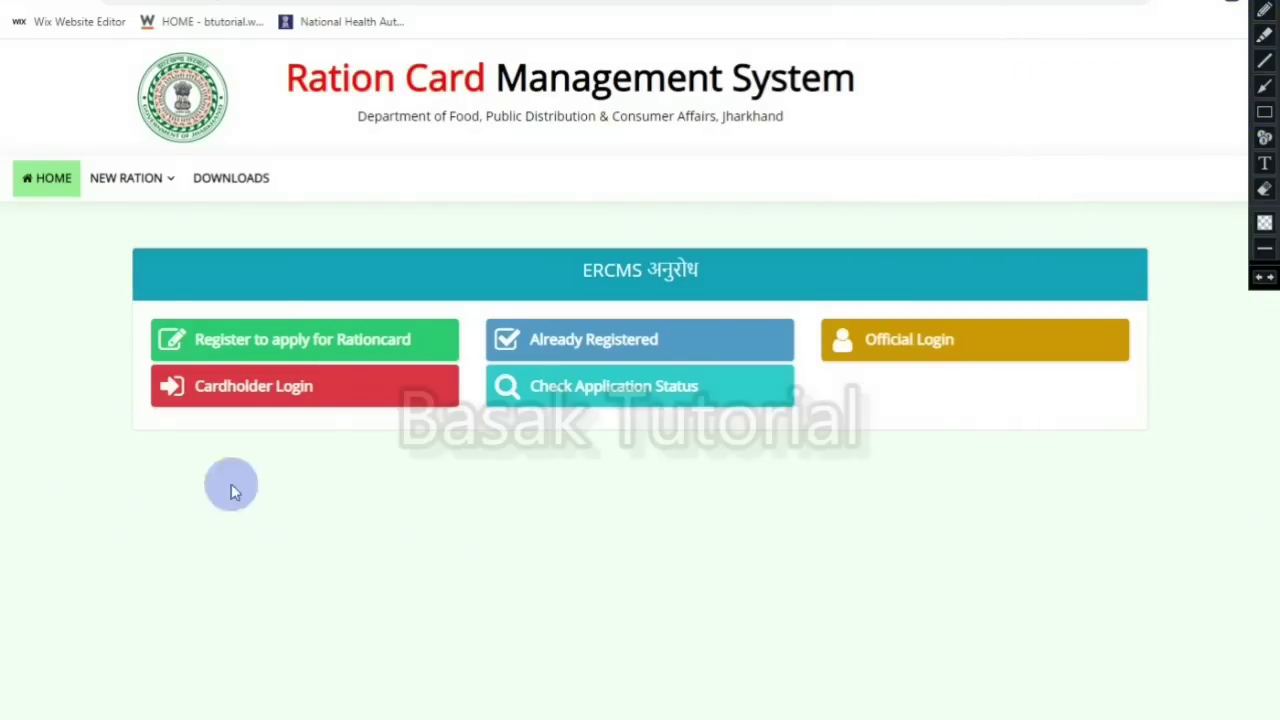
Open the form to register for a ration card and go over the father's or husband's name fields in English and Hindi.
left_click(240, 343)
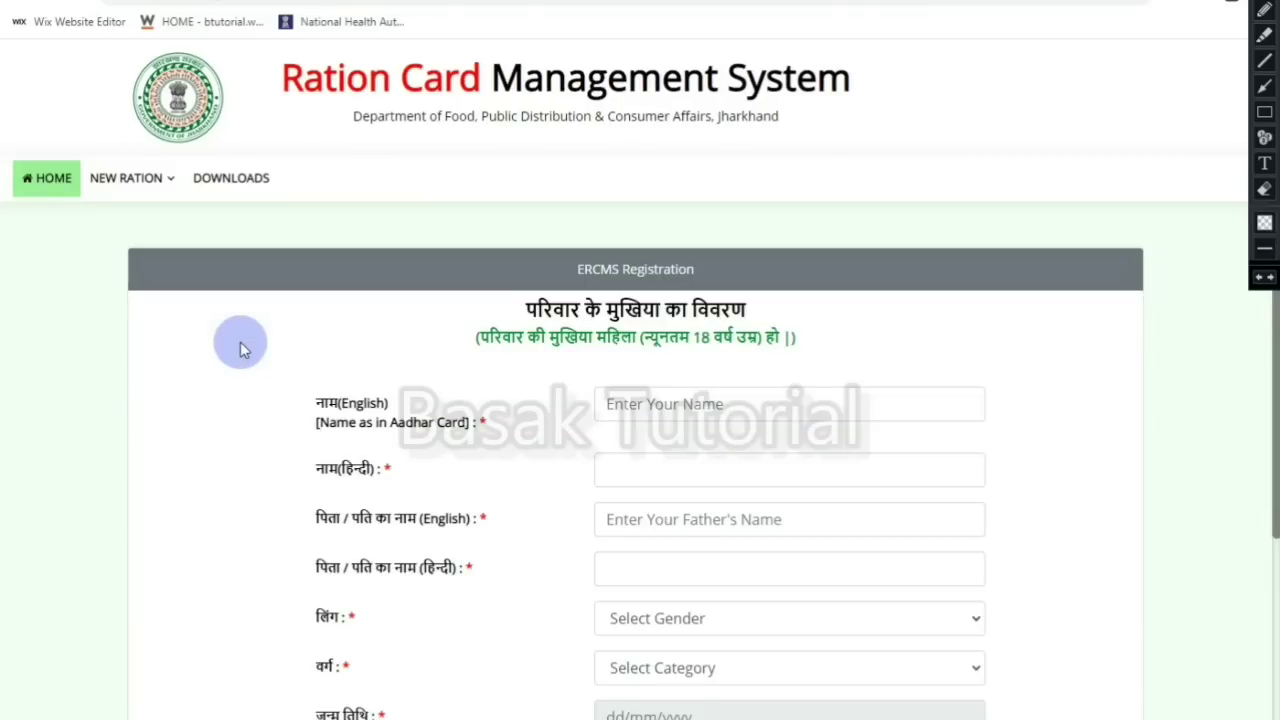
scroll(240, 343, "down", 2)
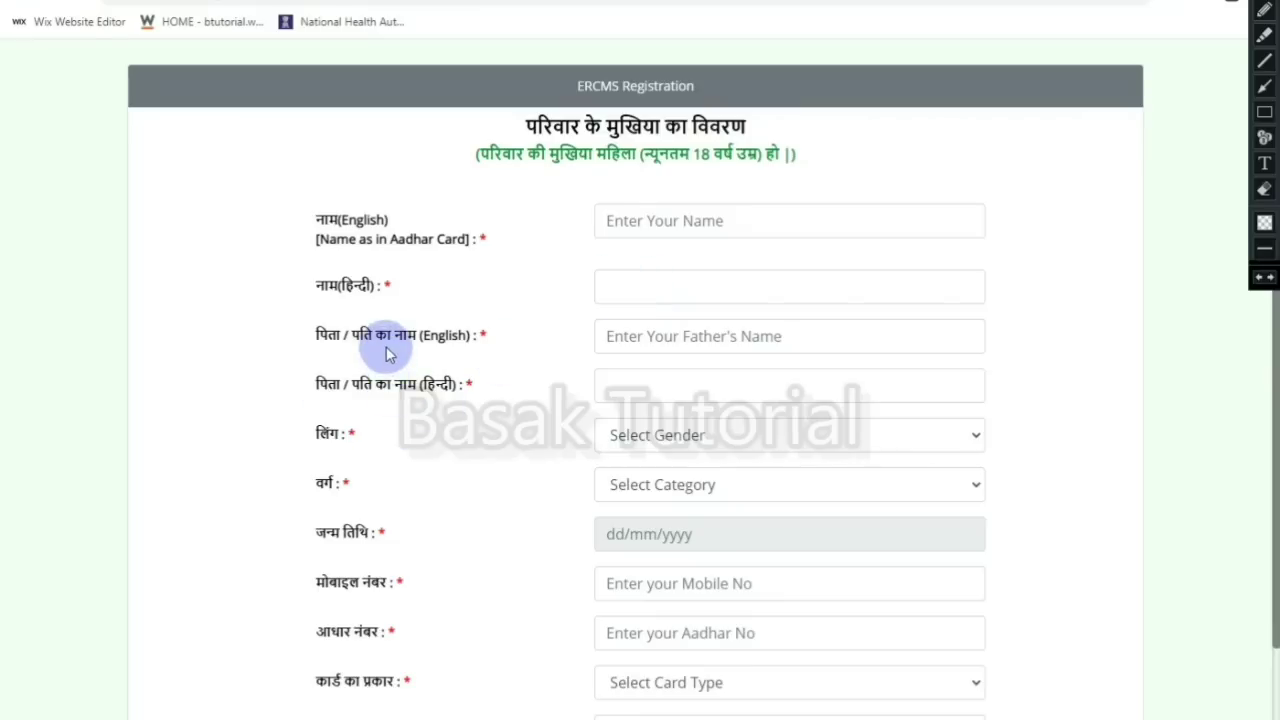
left_click(663, 342)
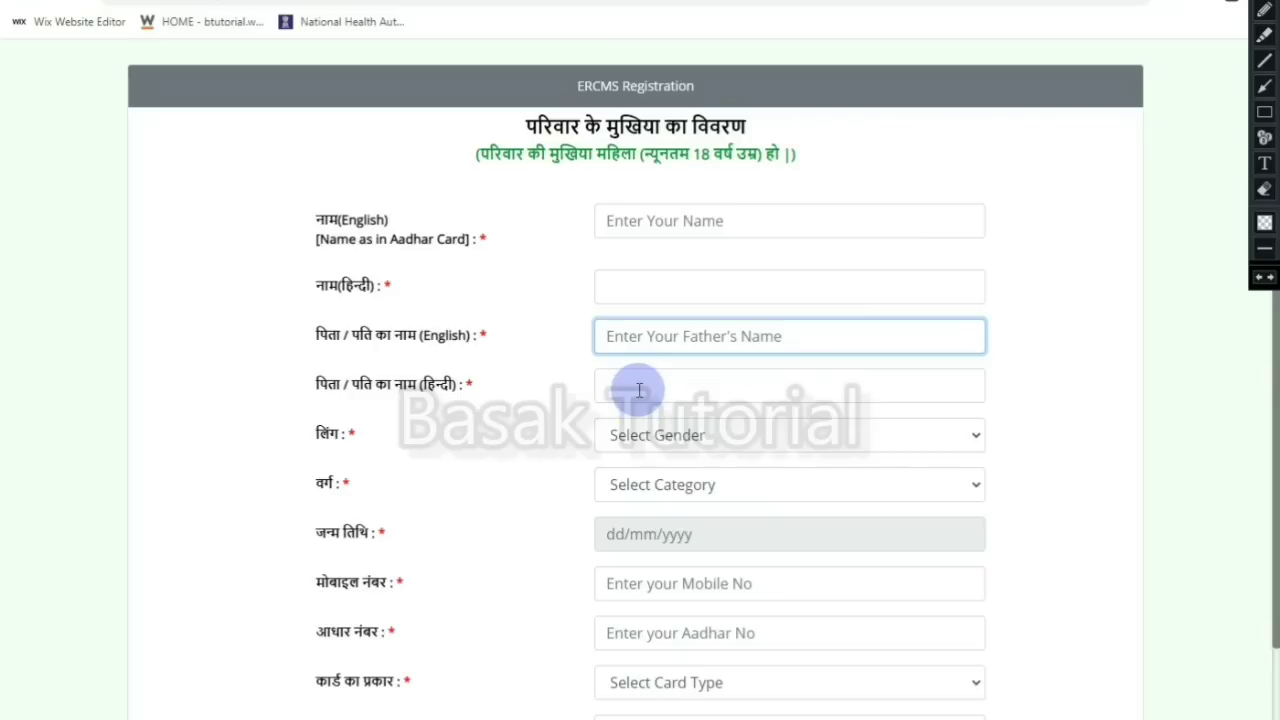
left_click(635, 389)
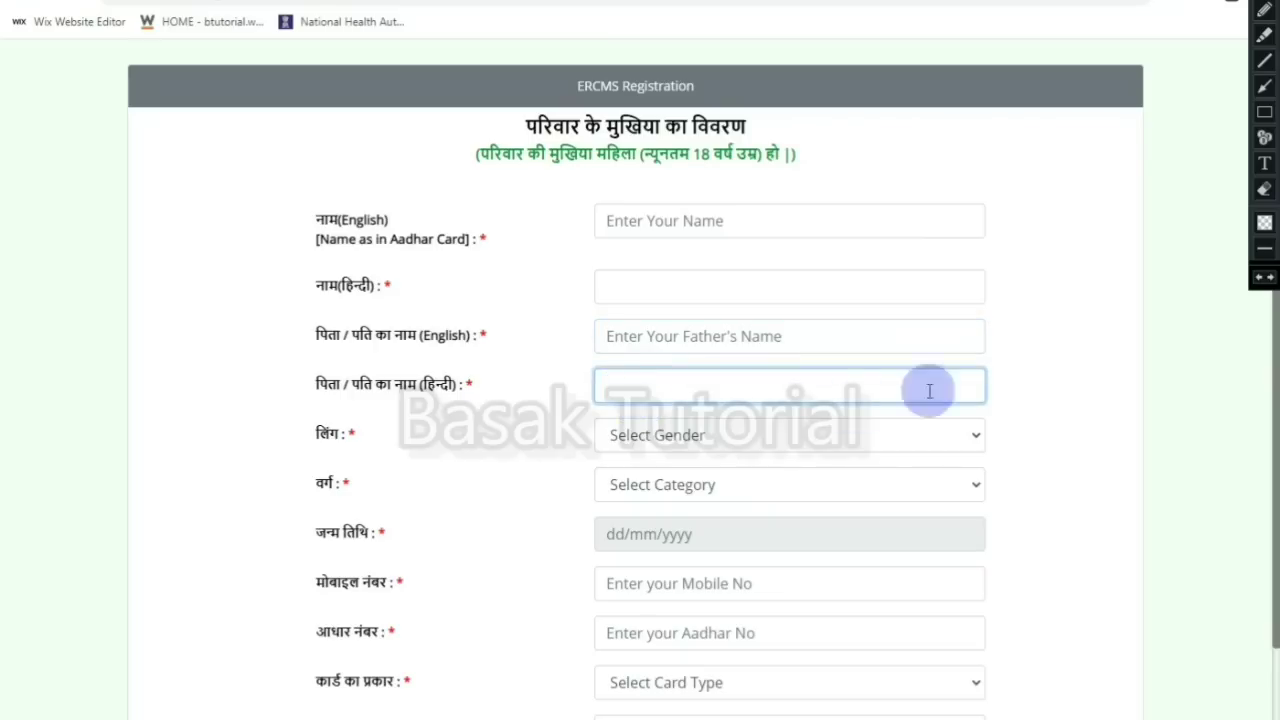
left_click(1080, 343)
Examine the available gender and category choices in the registration form without selecting any.
left_click(680, 440)
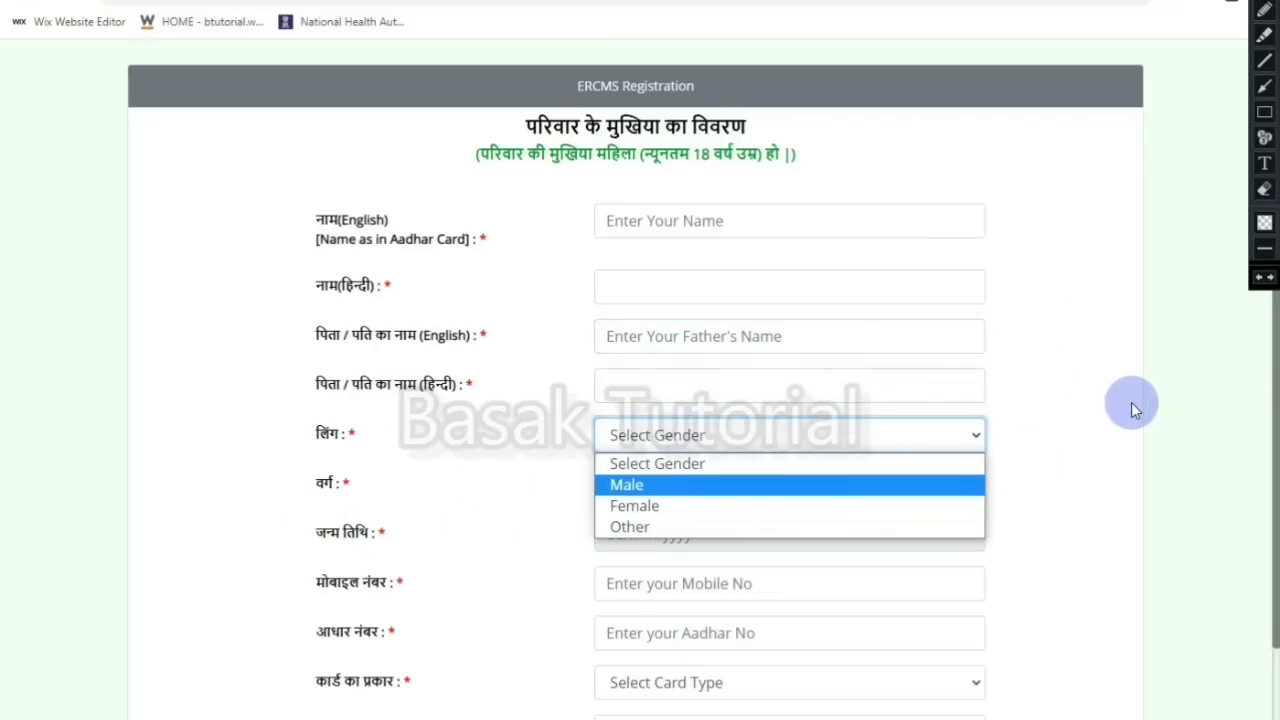
left_click(1066, 399)
left_click(690, 489)
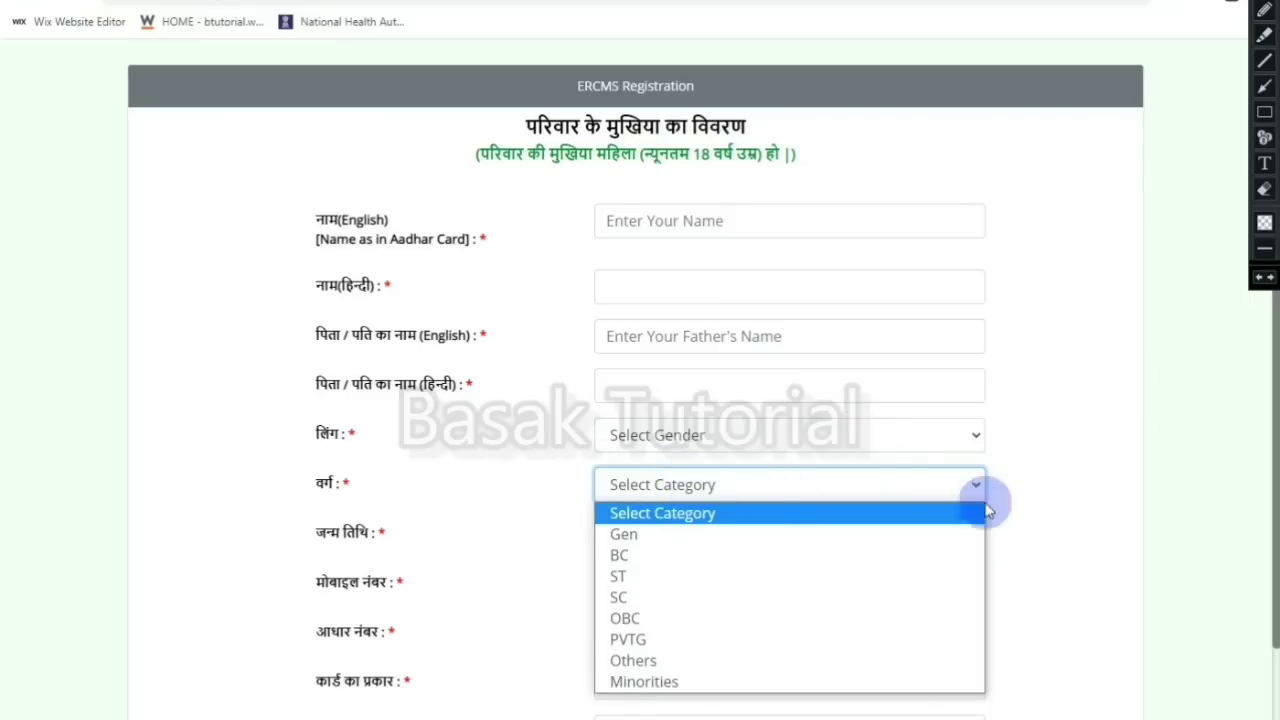
left_click(1070, 476)
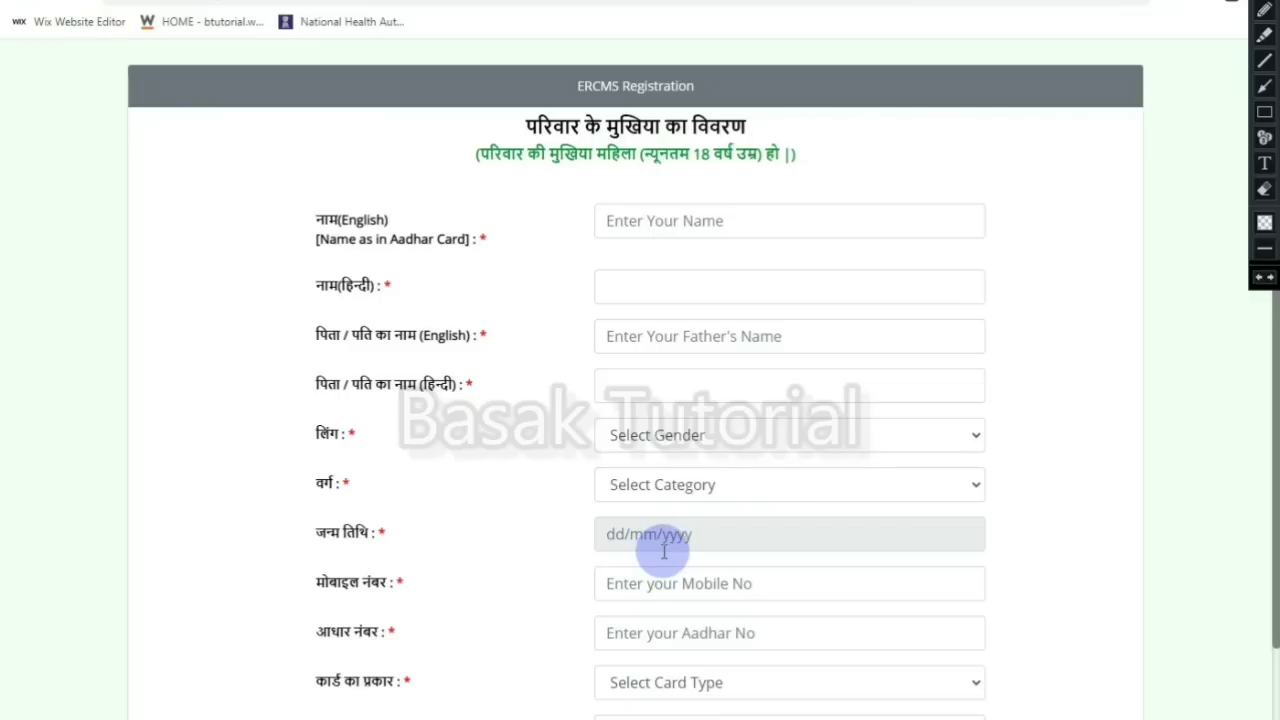
Go over the mobile number, card type, and Aadhaar card upload fields of the registration form without filling them in.
scroll(657, 591, "down", 3)
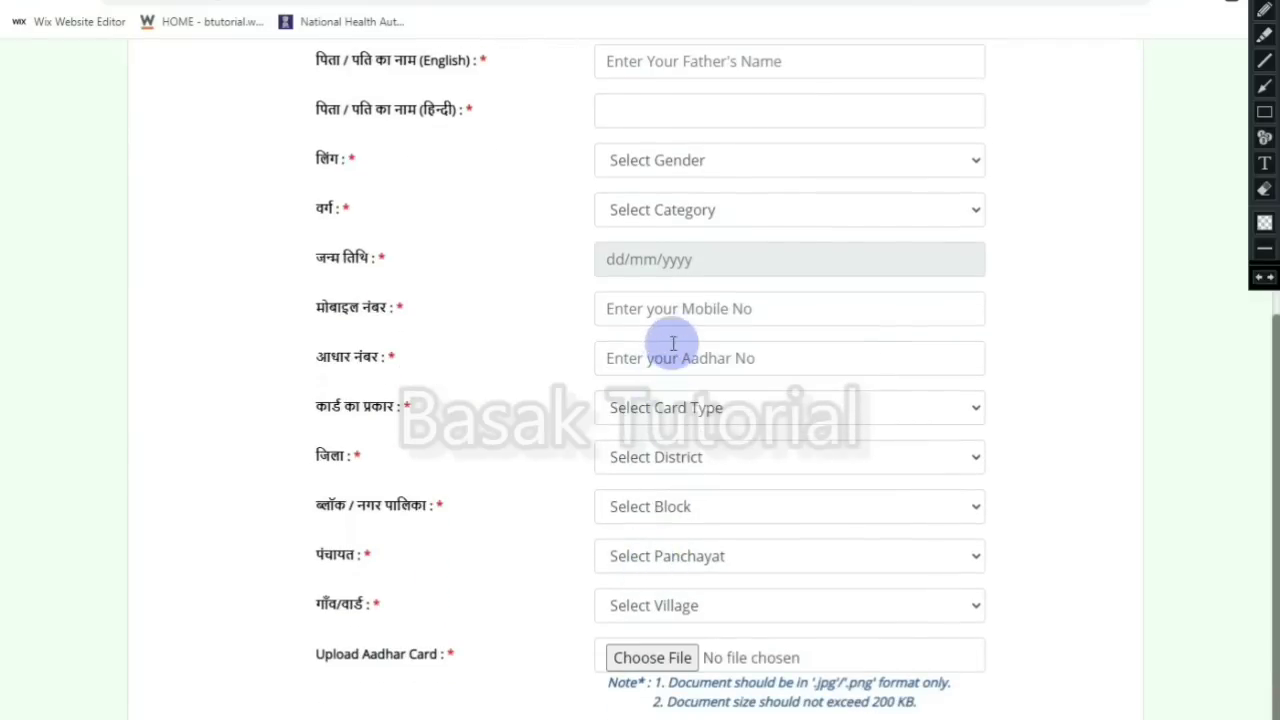
left_click(651, 307)
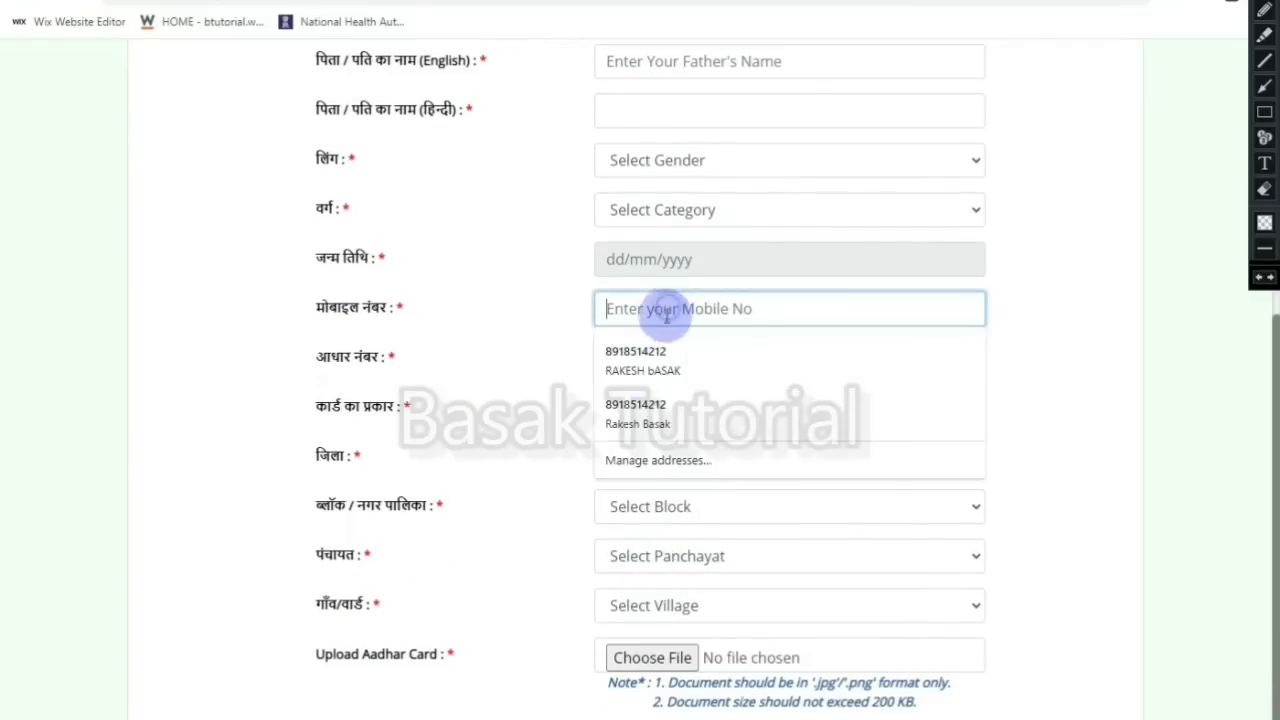
left_click(1037, 388)
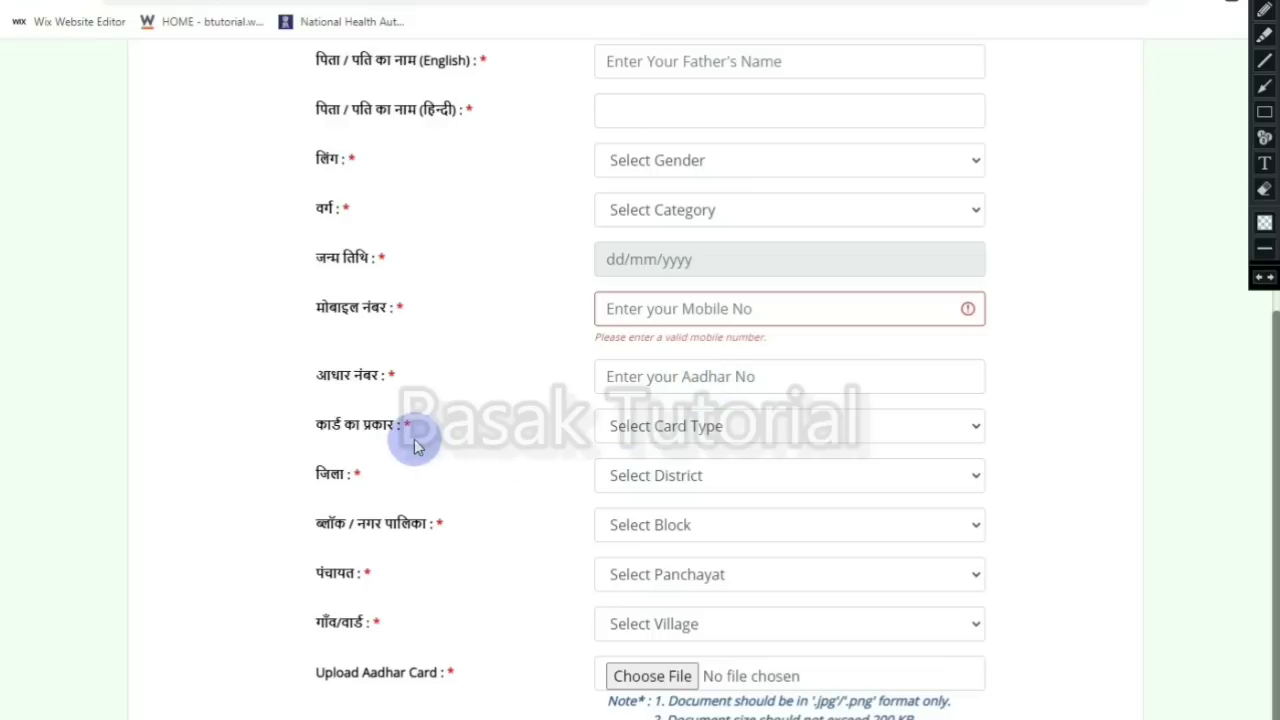
left_click(676, 440)
left_click(1088, 440)
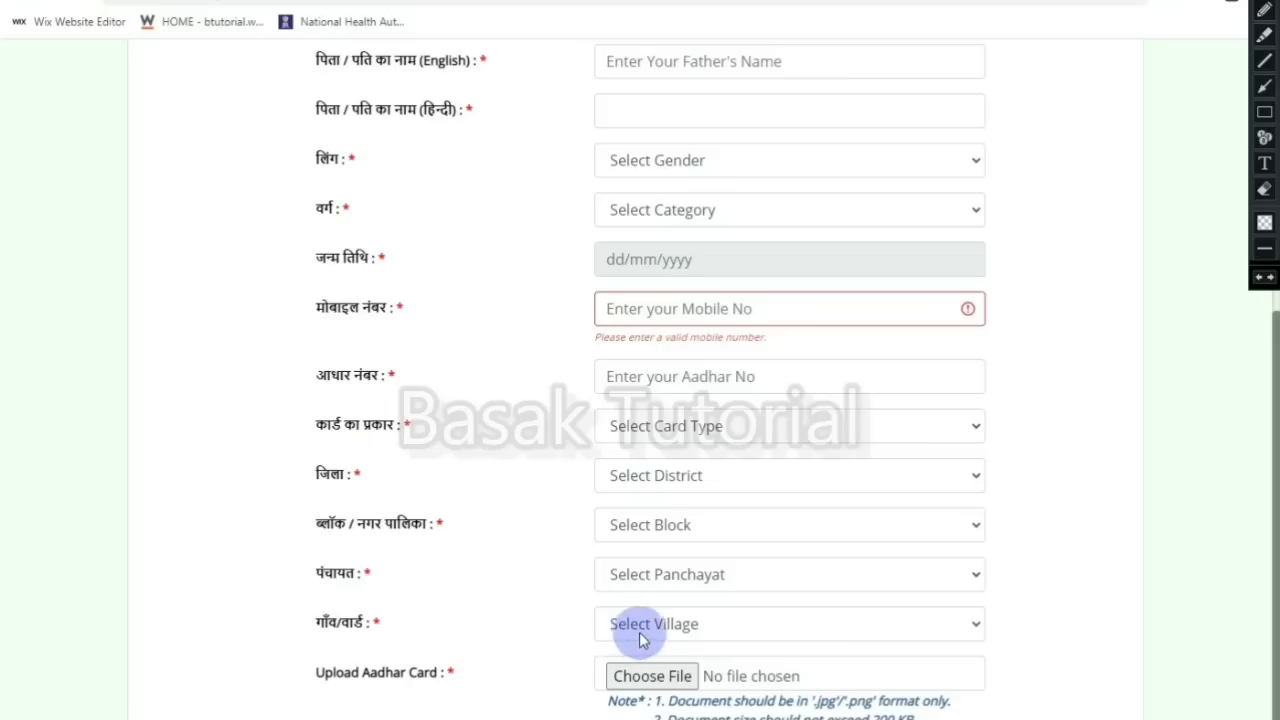
scroll(560, 615, "down", 1)
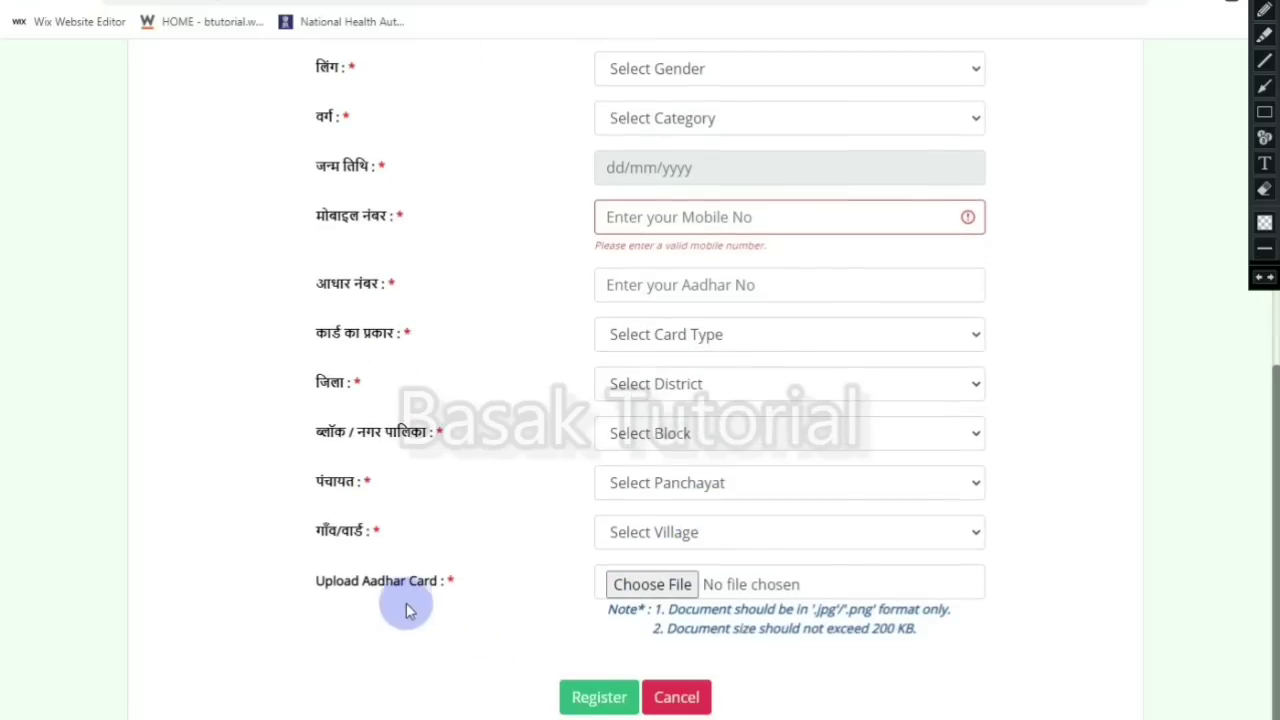
left_click(640, 597)
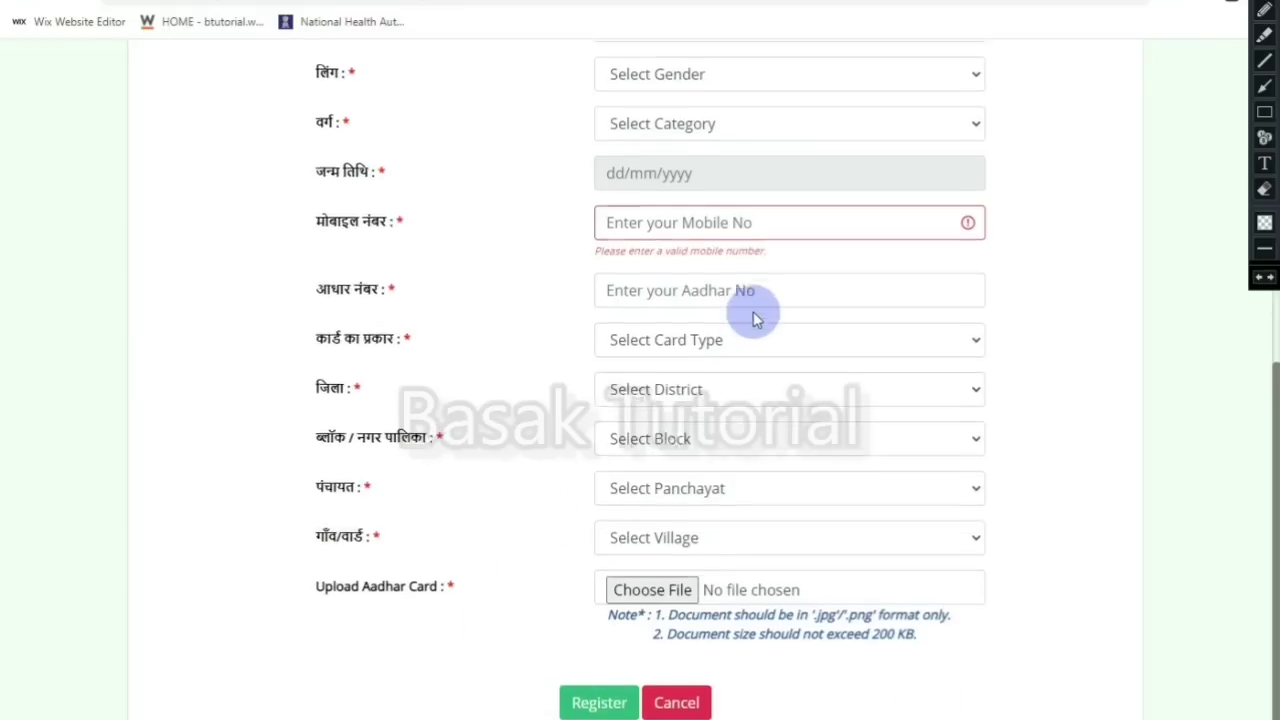
Return to the ERCMS options page and open the application status search form.
scroll(752, 320, "up", 5)
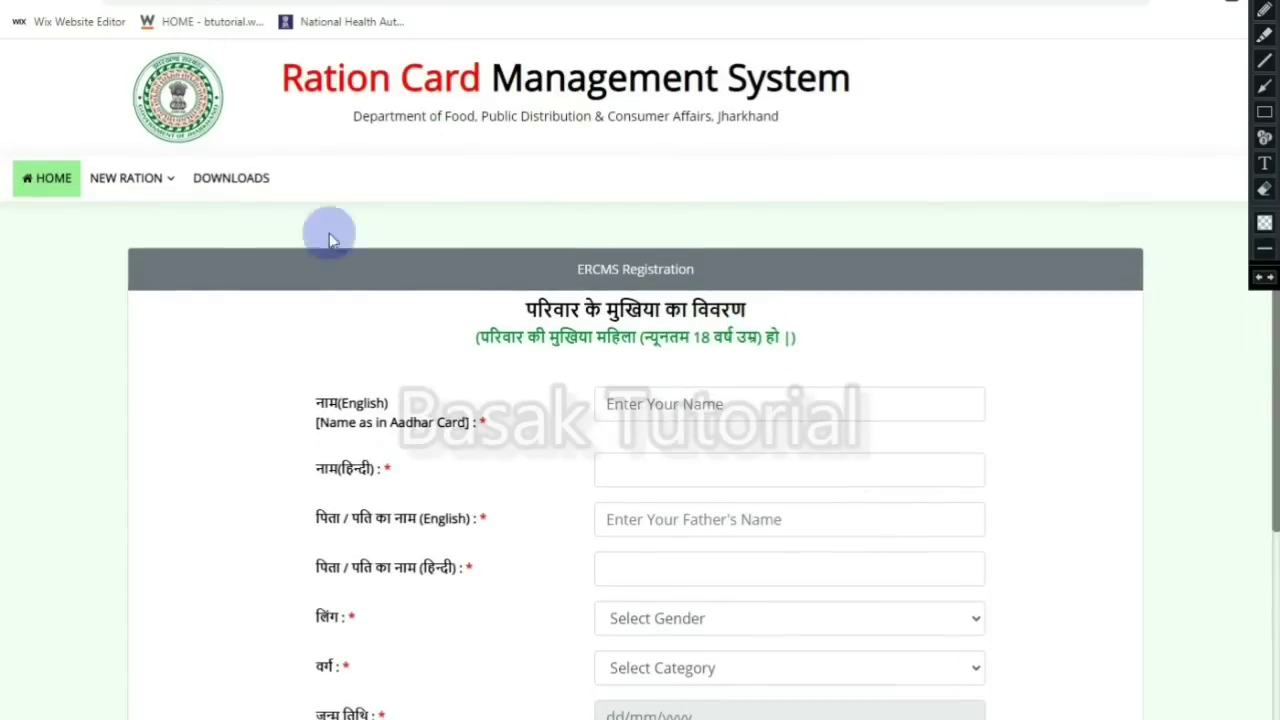
left_click(16, 4)
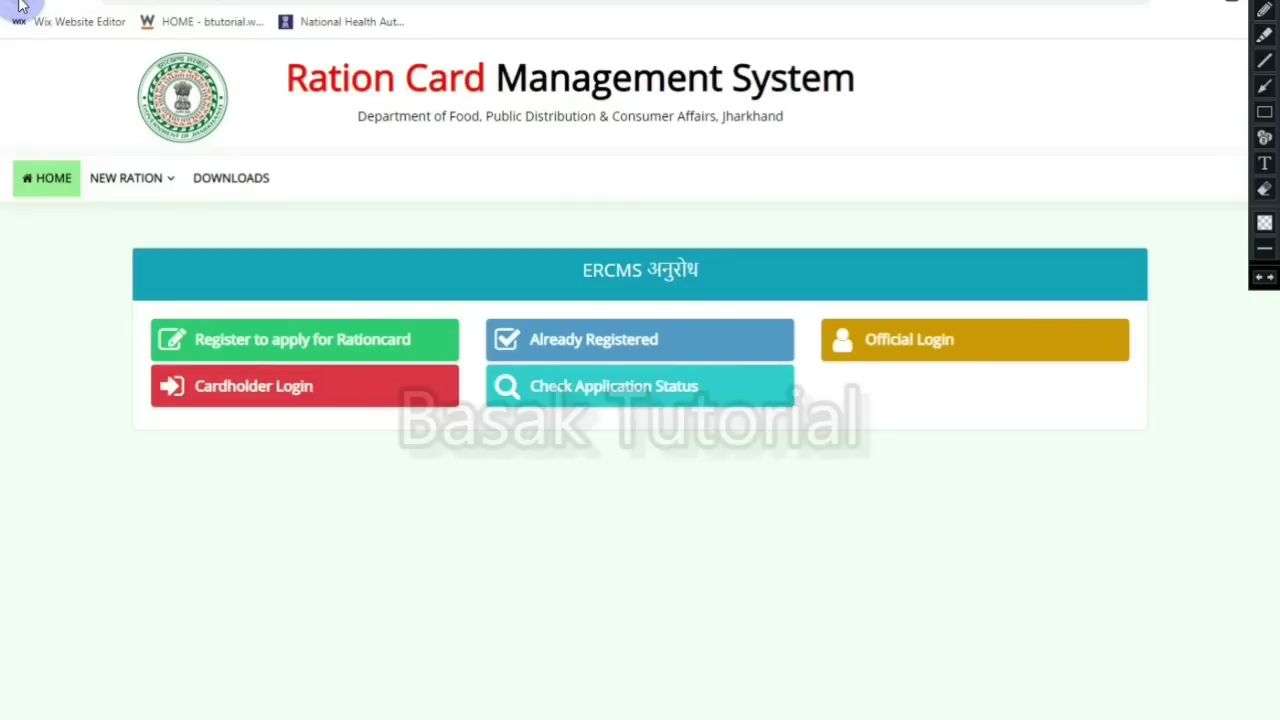
left_click(593, 400)
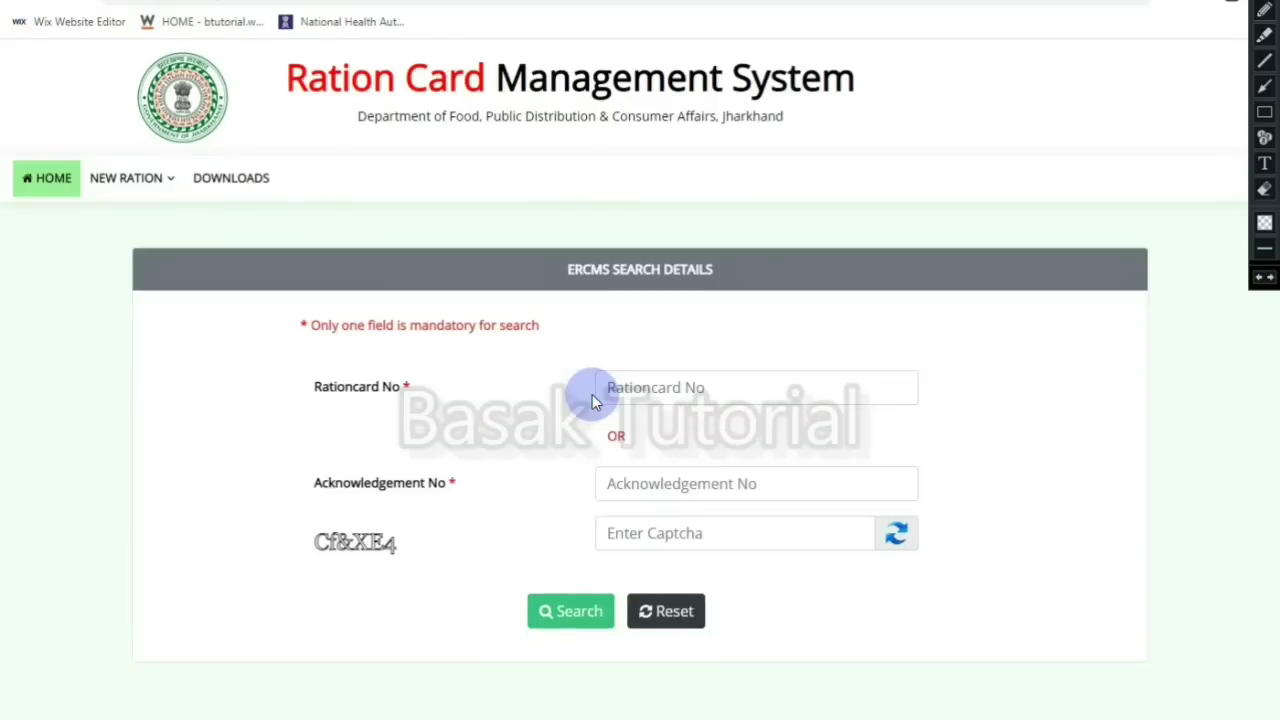